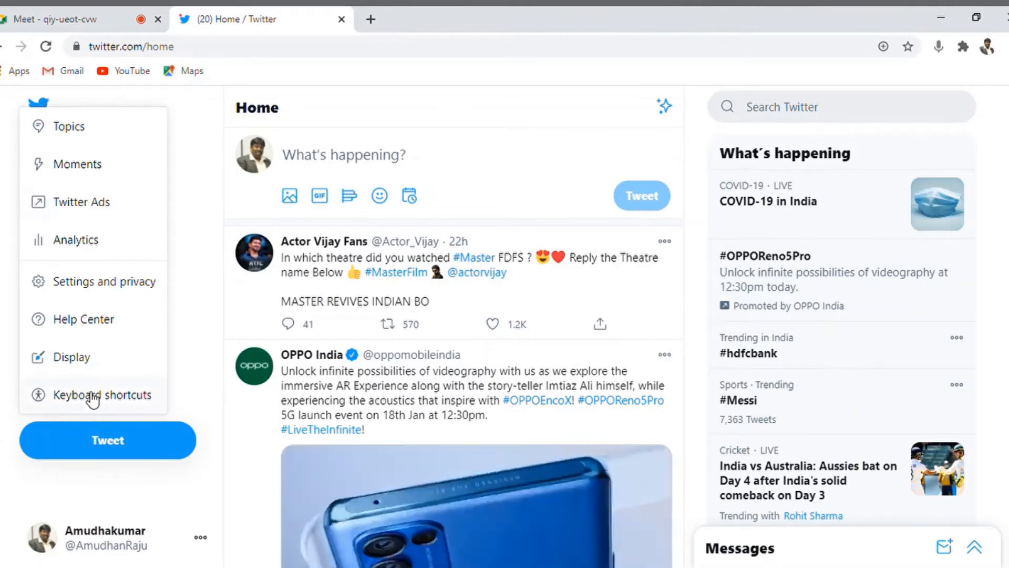
# Step: Open Twitter Ads and scroll through the campaign objectives, from Reach to App re-engagements
pyautogui.click(92, 203)
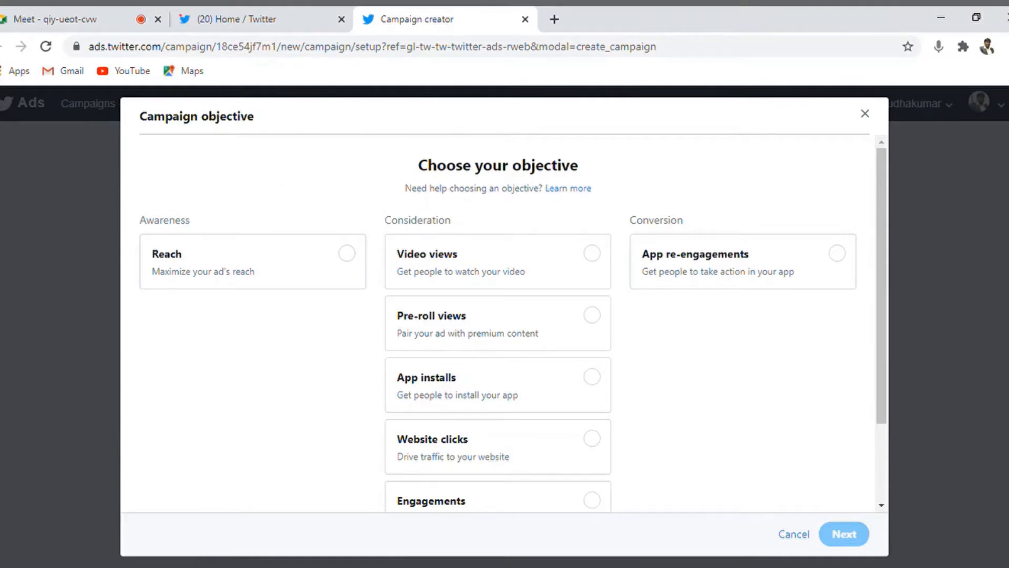
pyautogui.moveTo(886, 336); pyautogui.dragTo(900, 280)
pyautogui.moveTo(878, 277); pyautogui.dragTo(880, 315)
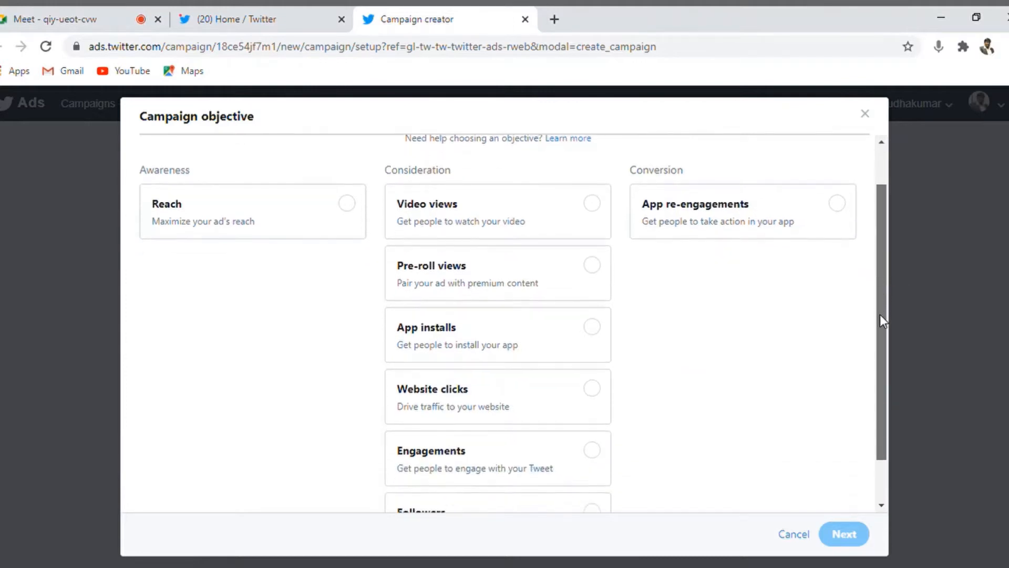
# Step: Select the Pre-roll views objective and continue, bringing up the change-objective warning
pyautogui.click(592, 269)
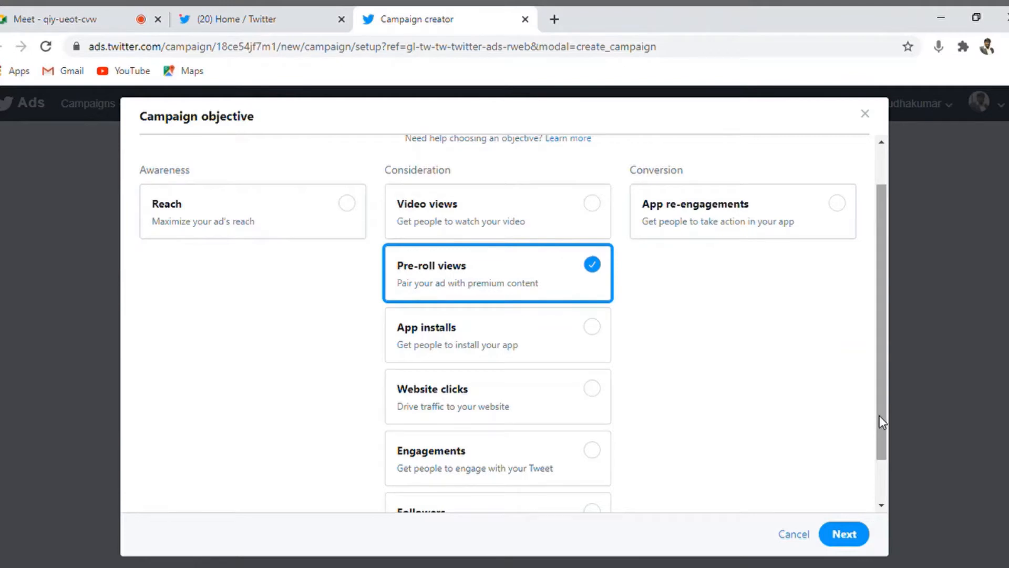
pyautogui.moveTo(878, 415); pyautogui.dragTo(881, 436)
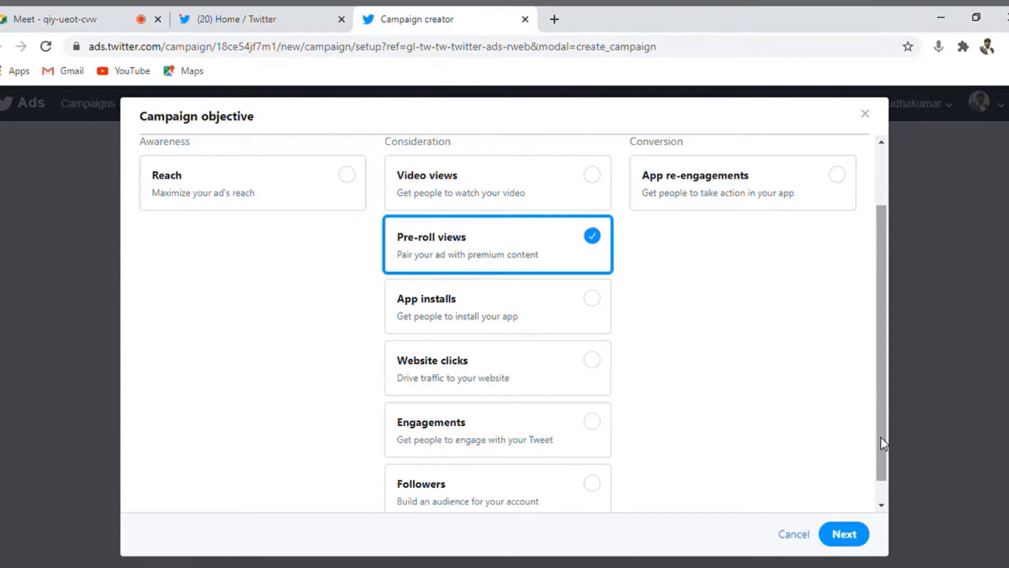
pyautogui.click(851, 534)
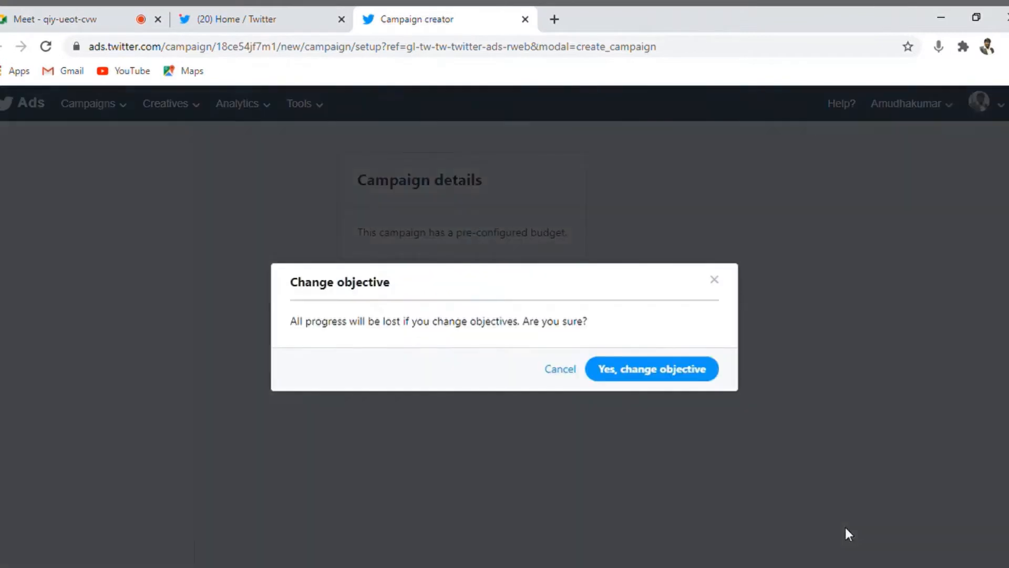
# Step: Confirm the objective change and name the campaign 'Pre Roll Test'
pyautogui.click(662, 372)
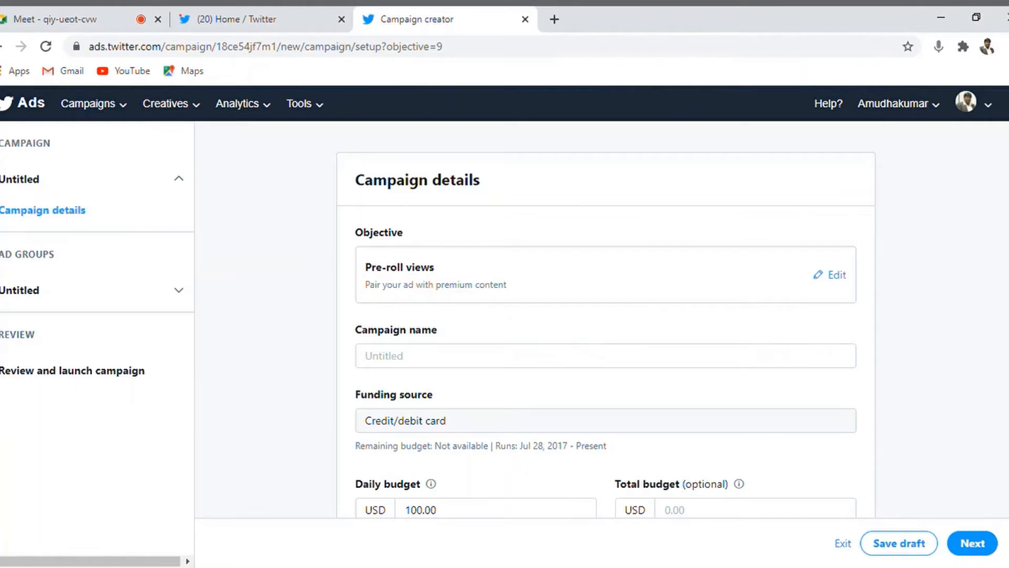
pyautogui.scroll(-3, 606, 326)
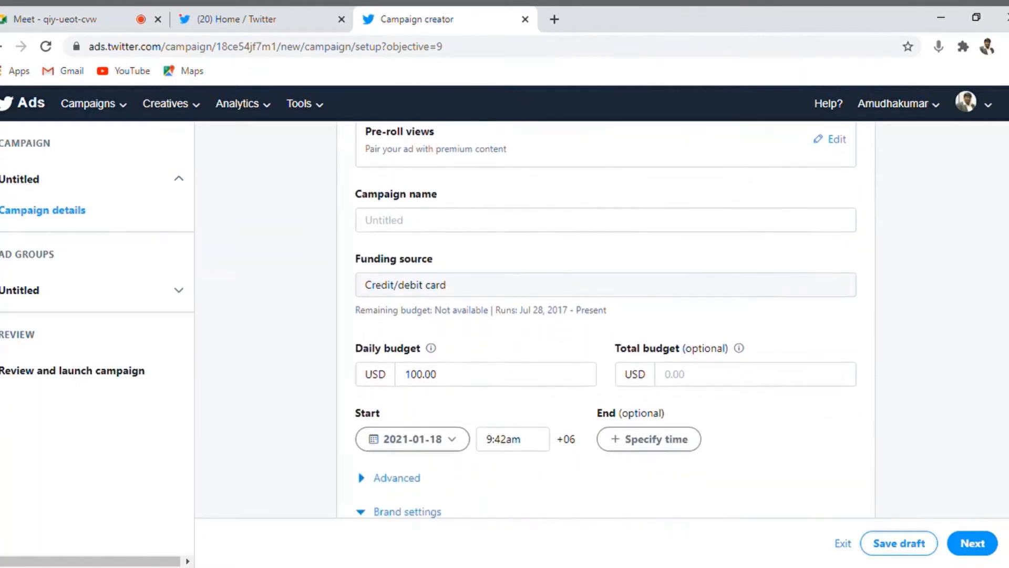
pyautogui.click(582, 231)
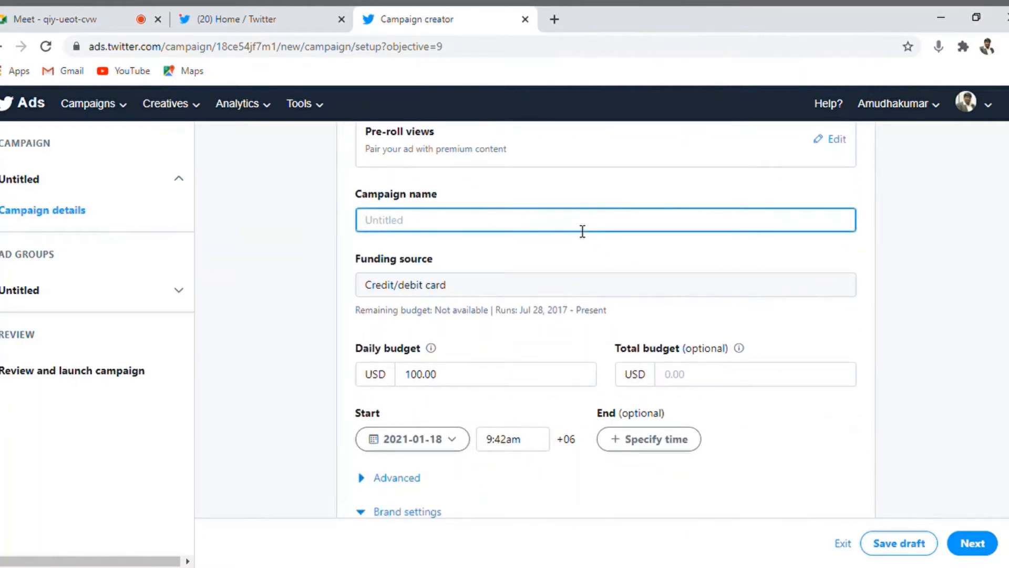
pyautogui.write('Pre Roll ')
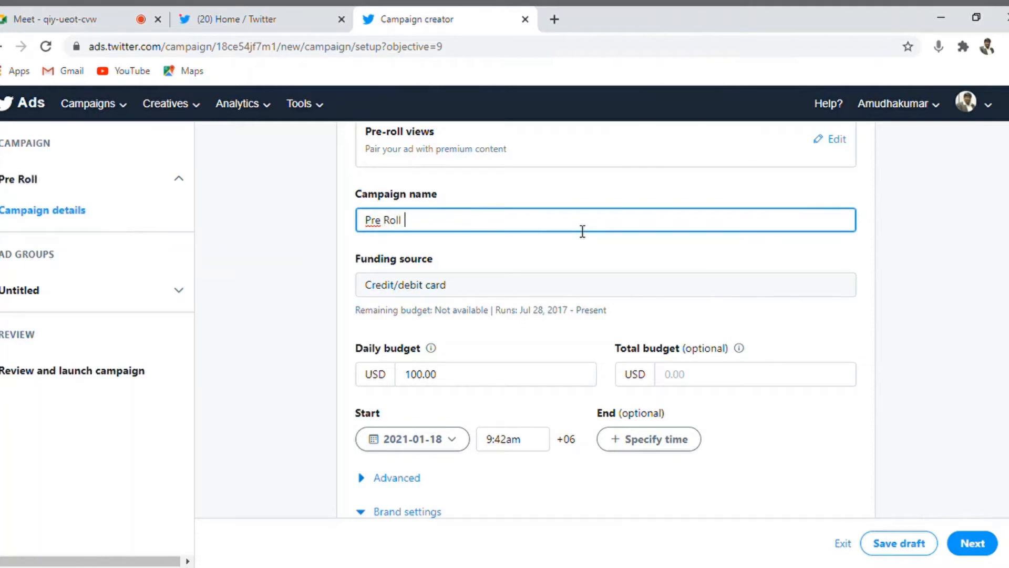
pyautogui.write('Test')
pyautogui.scroll(-1, 780, 324)
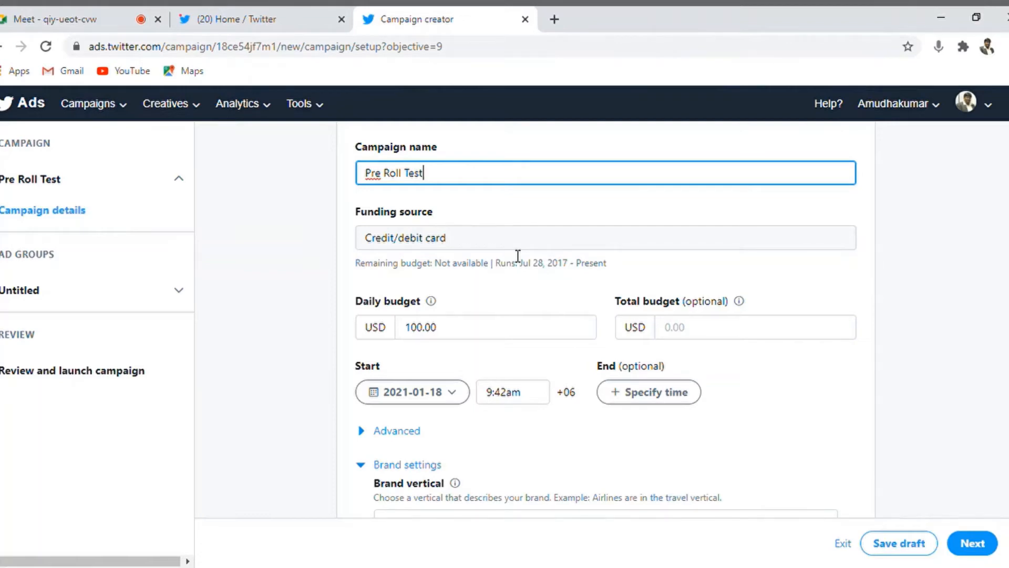
# Step: Keep the 100.00 USD daily budget and add an end date of 2021-02-11, 12:29am
pyautogui.scroll(-1, 714, 286)
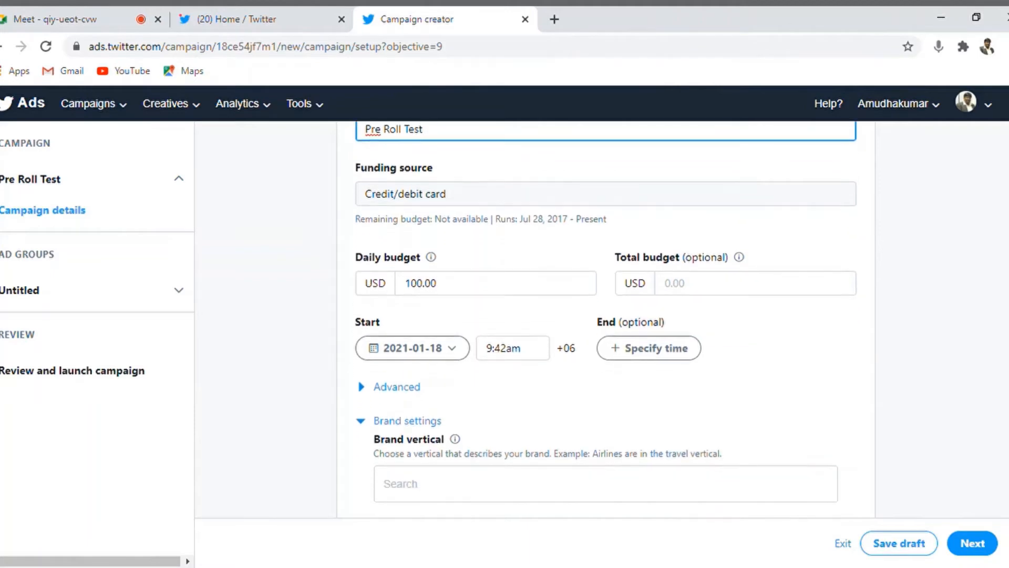
pyautogui.click(487, 295)
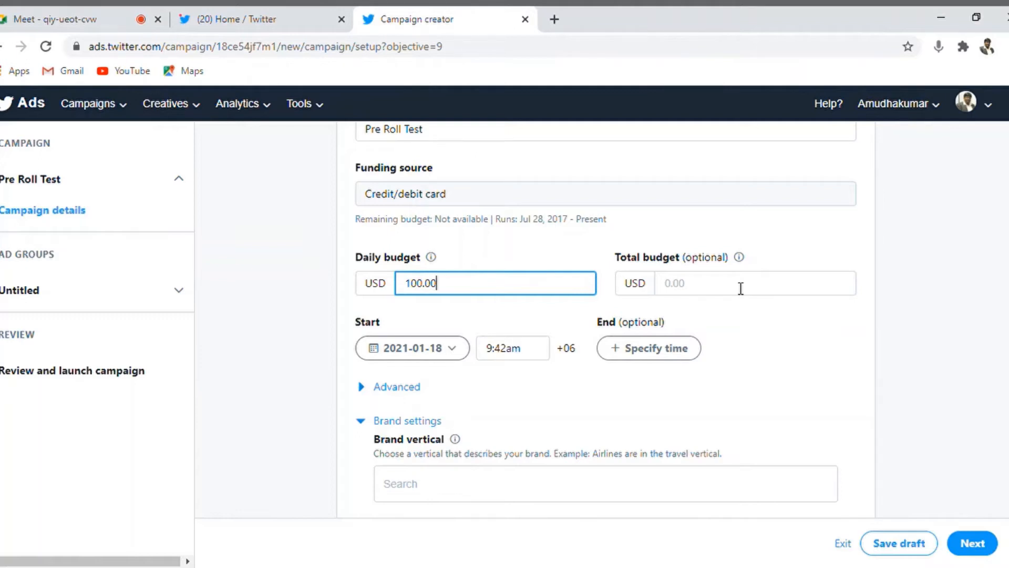
pyautogui.click(704, 285)
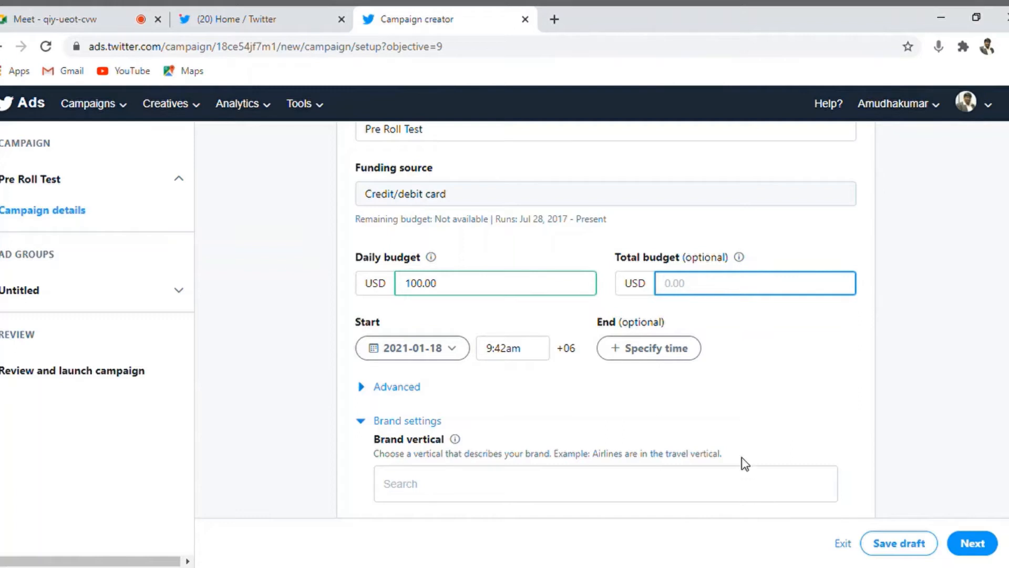
pyautogui.click(654, 361)
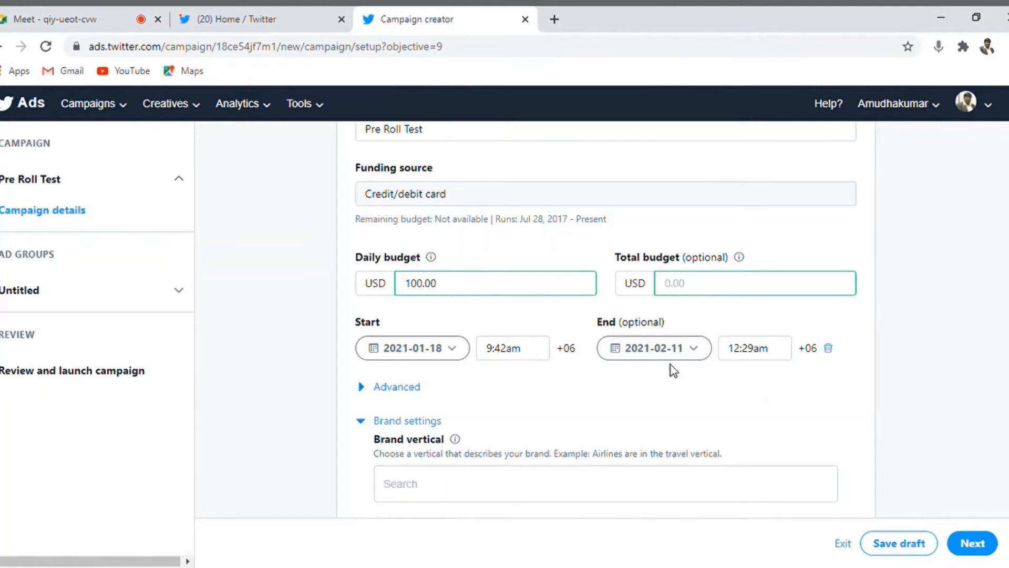
# Step: Delete the campaign end date and check the Advanced pacing, leaving it at Standard
pyautogui.click(828, 348)
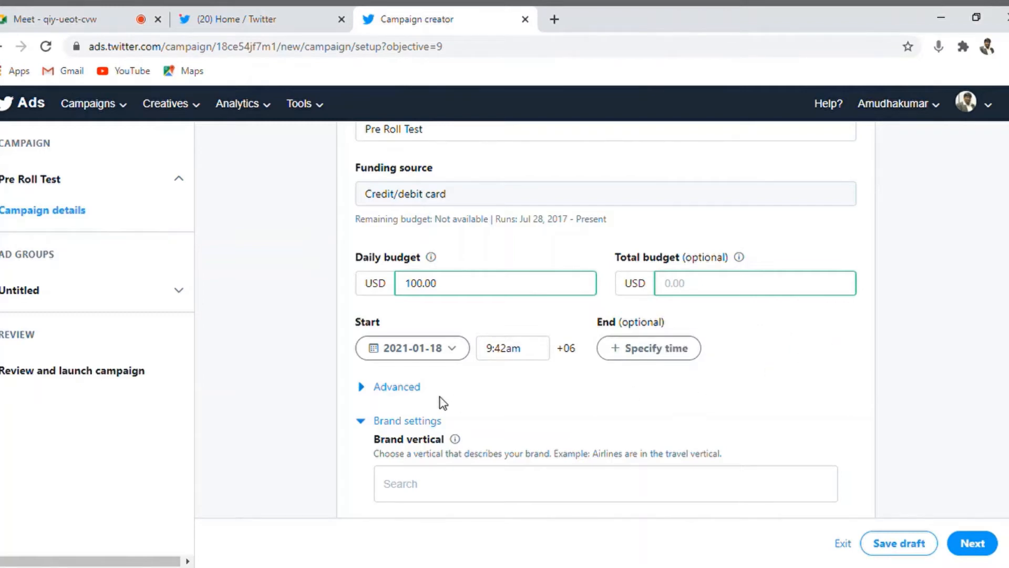
pyautogui.click(362, 389)
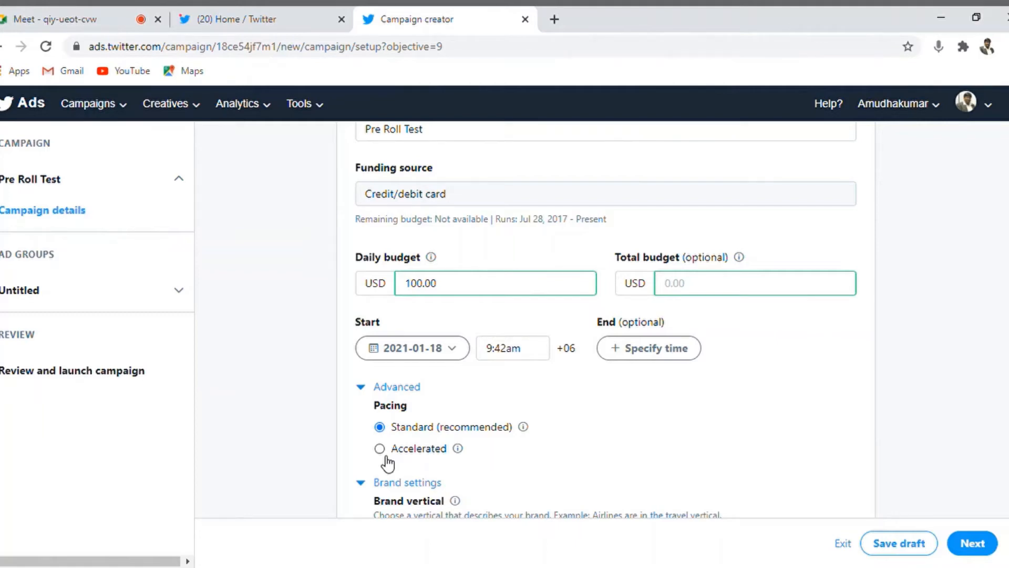
pyautogui.click(361, 387)
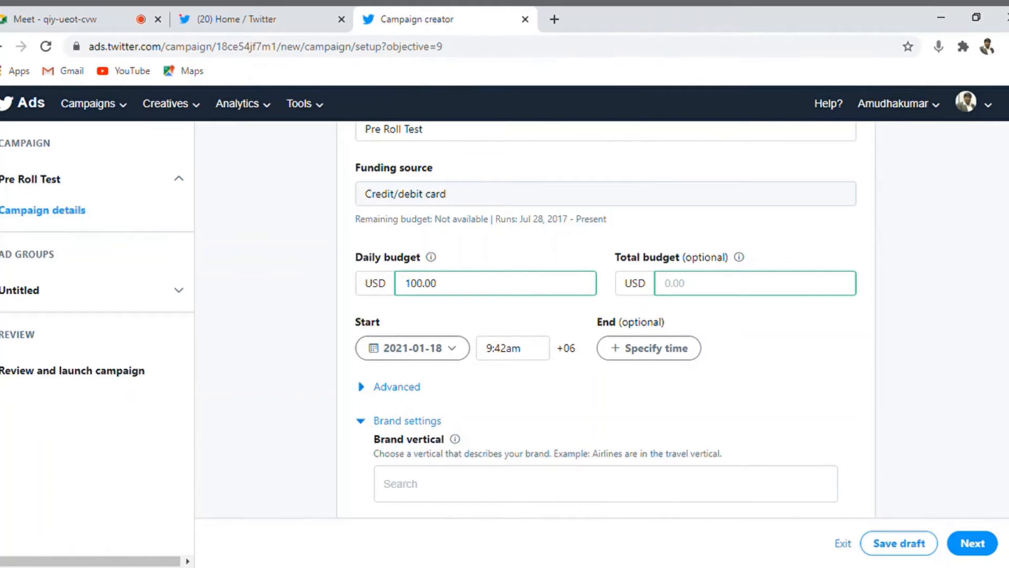
pyautogui.scroll(-1, 605, 319)
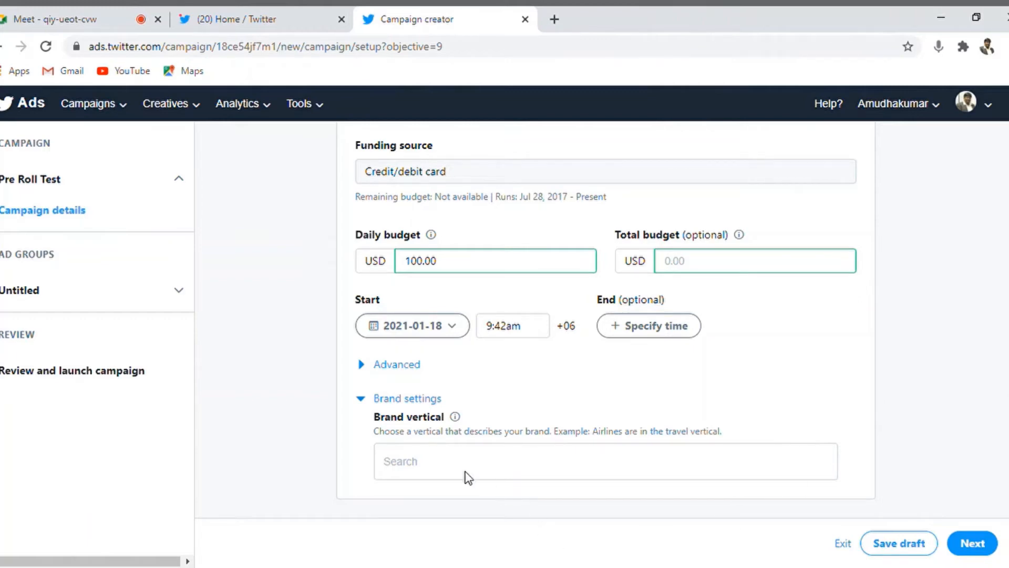
# Step: Pick Technology as the brand vertical and continue to the ad group details
pyautogui.click(446, 471)
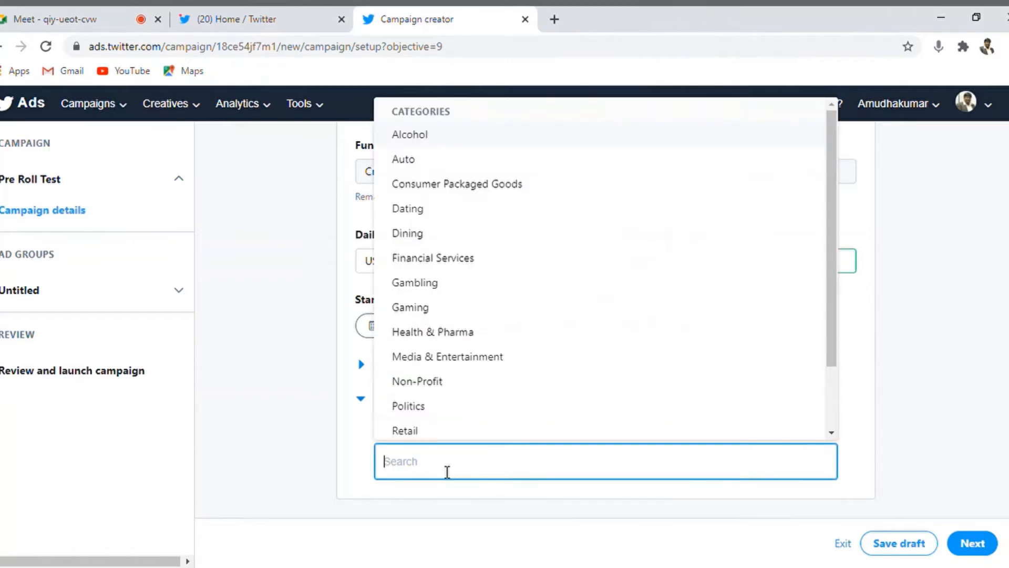
pyautogui.write('Digital')
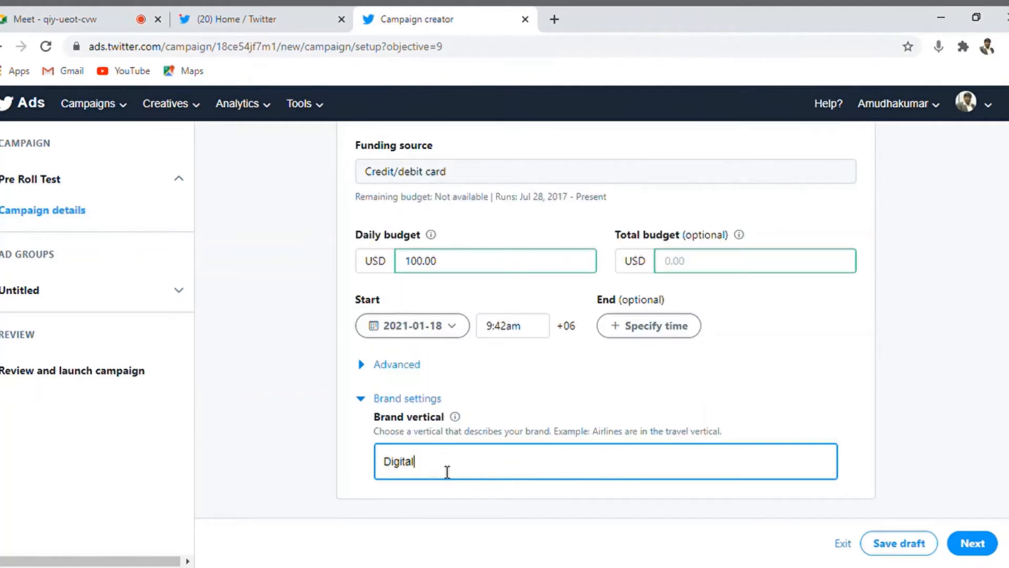
pyautogui.press('BackSpace')
pyautogui.press('BackSpace')
pyautogui.press('BackSpace')
pyautogui.press('BackSpace')
pyautogui.press('BackSpace')
pyautogui.press('BackSpace')
pyautogui.press('BackSpace')
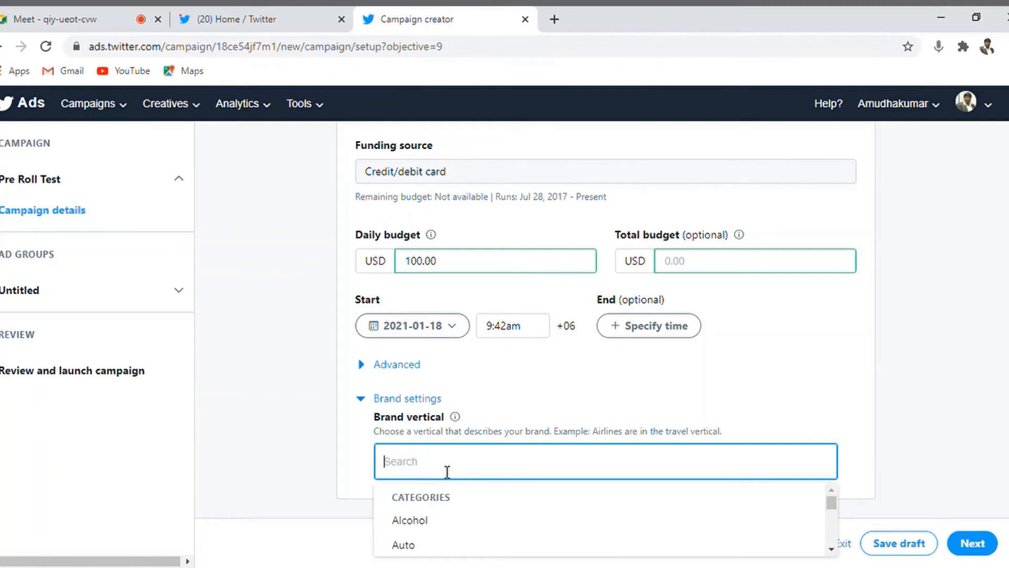
pyautogui.write('B')
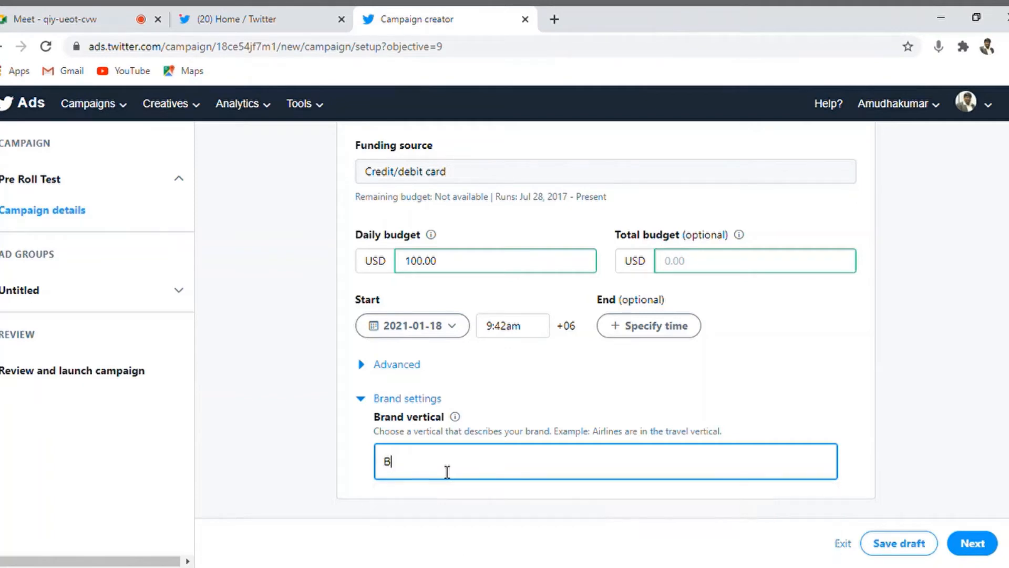
pyautogui.write('usiness')
pyautogui.press('BackSpace')
pyautogui.press('BackSpace')
pyautogui.press('BackSpace')
pyautogui.press('BackSpace')
pyautogui.press('BackSpace')
pyautogui.press('BackSpace')
pyautogui.press('BackSpace')
pyautogui.press('BackSpace')
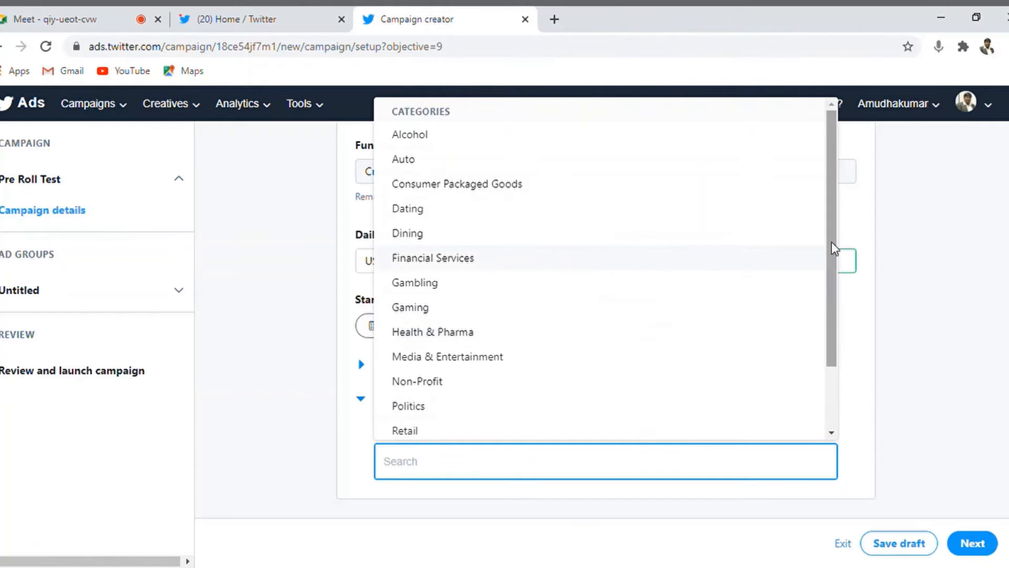
pyautogui.moveTo(834, 283); pyautogui.dragTo(831, 389)
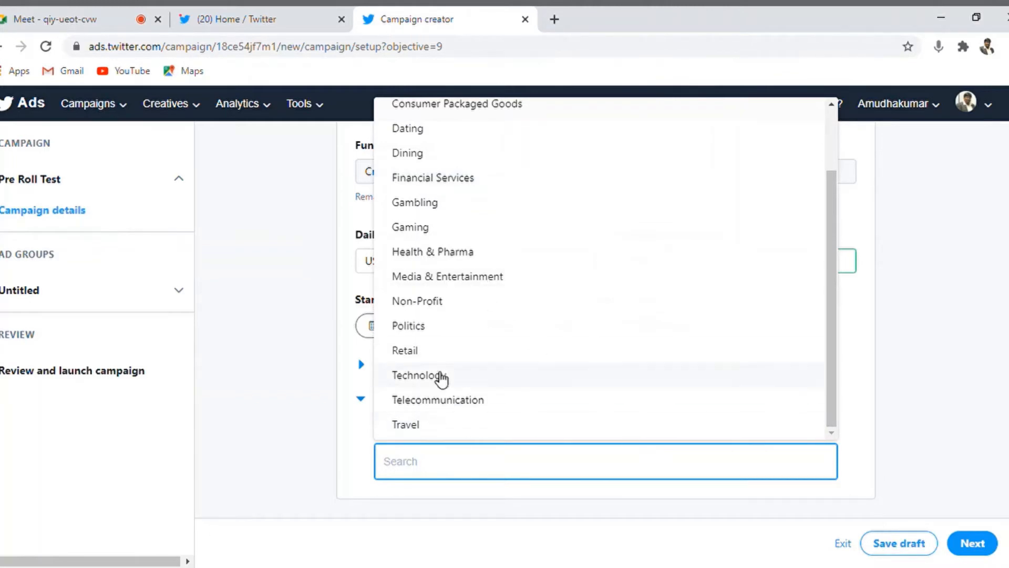
pyautogui.click(436, 382)
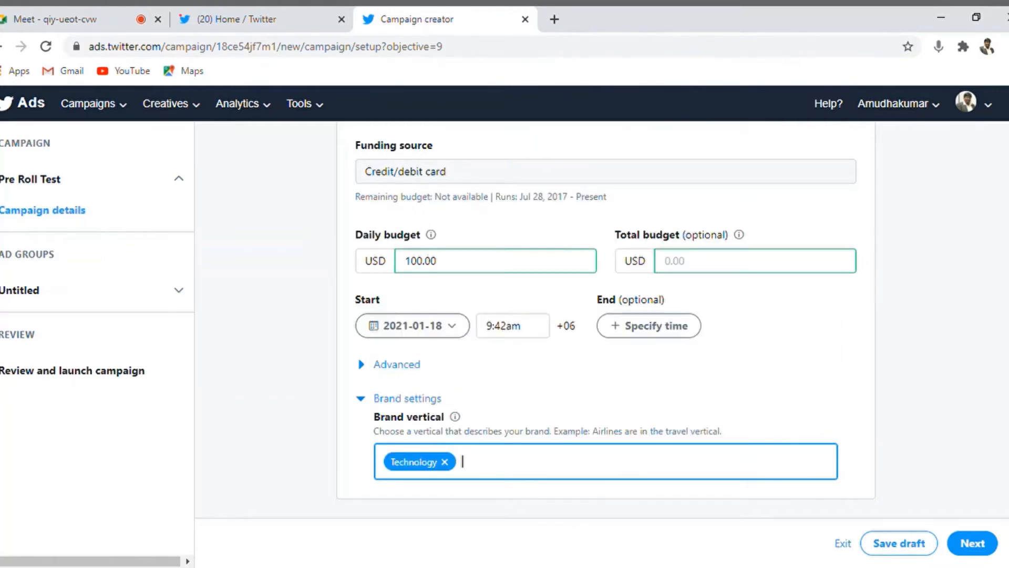
pyautogui.click(982, 550)
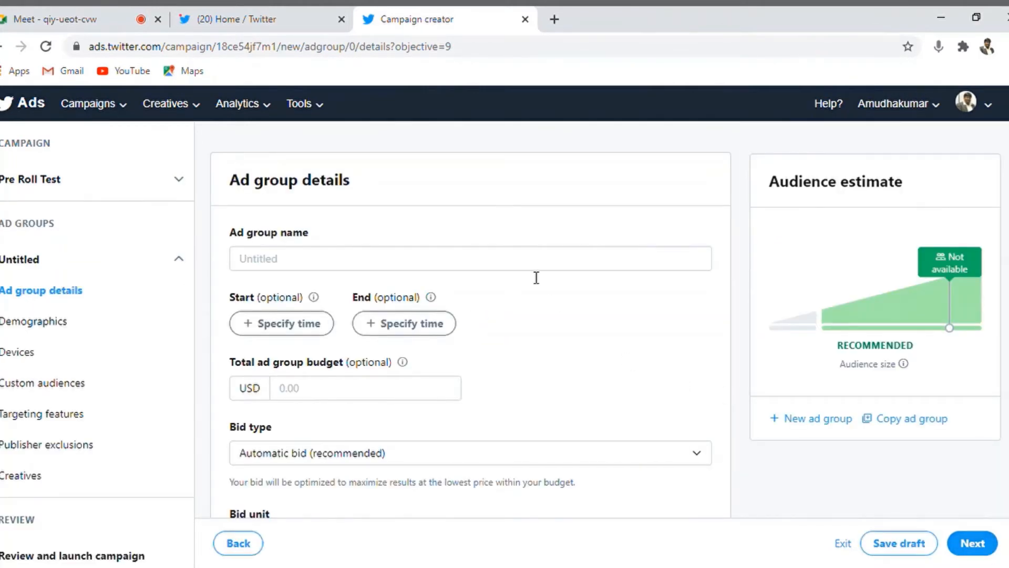
# Step: Enter 'Pre Roll Test' as the ad group name
pyautogui.click(516, 271)
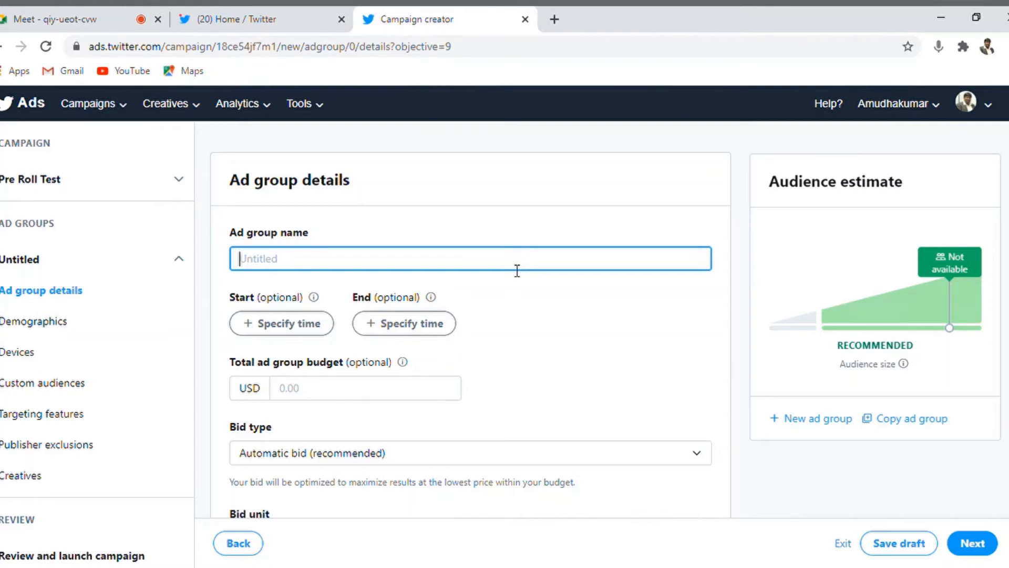
pyautogui.write('Pre R')
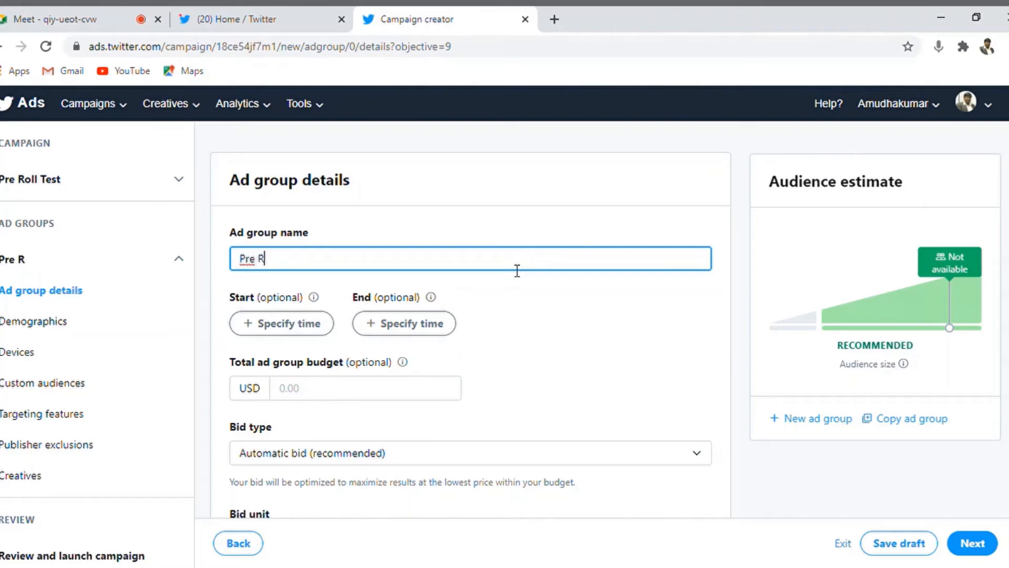
pyautogui.write('oll Test')
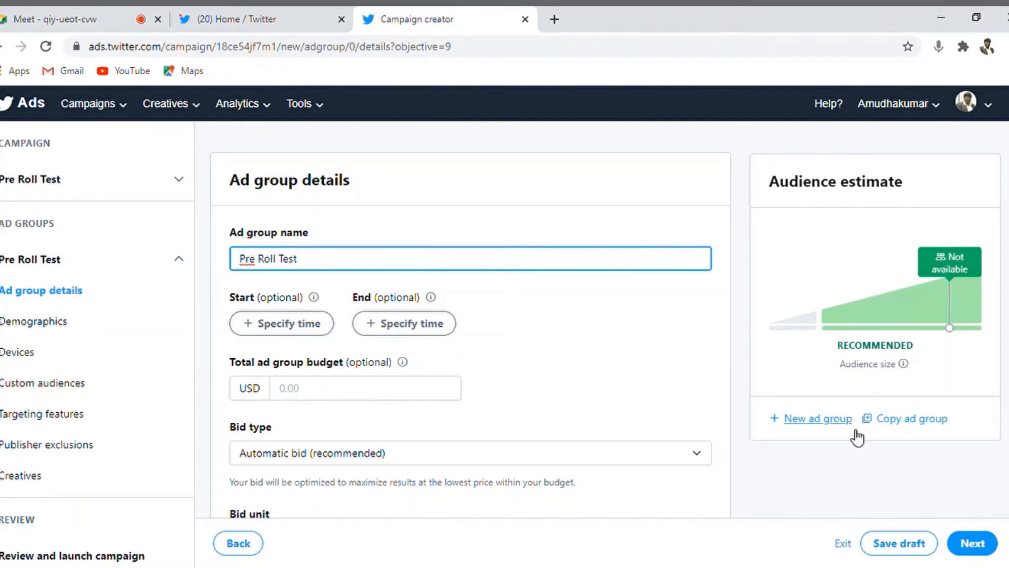
# Step: Keep per 6s pre-roll view as the ad group's bid unit
pyautogui.scroll(-5, 470, 321)
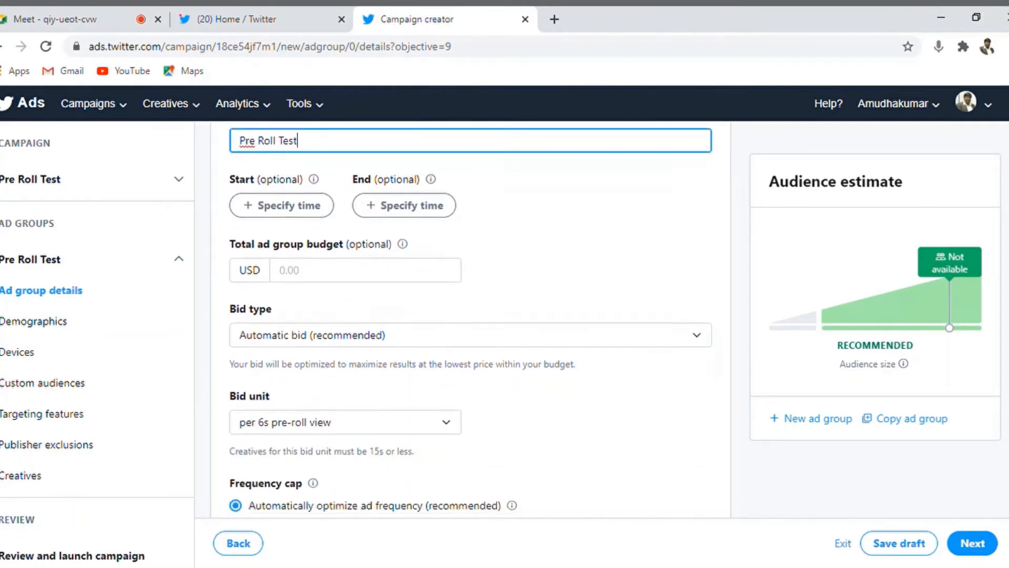
pyautogui.scroll(-1, 470, 320)
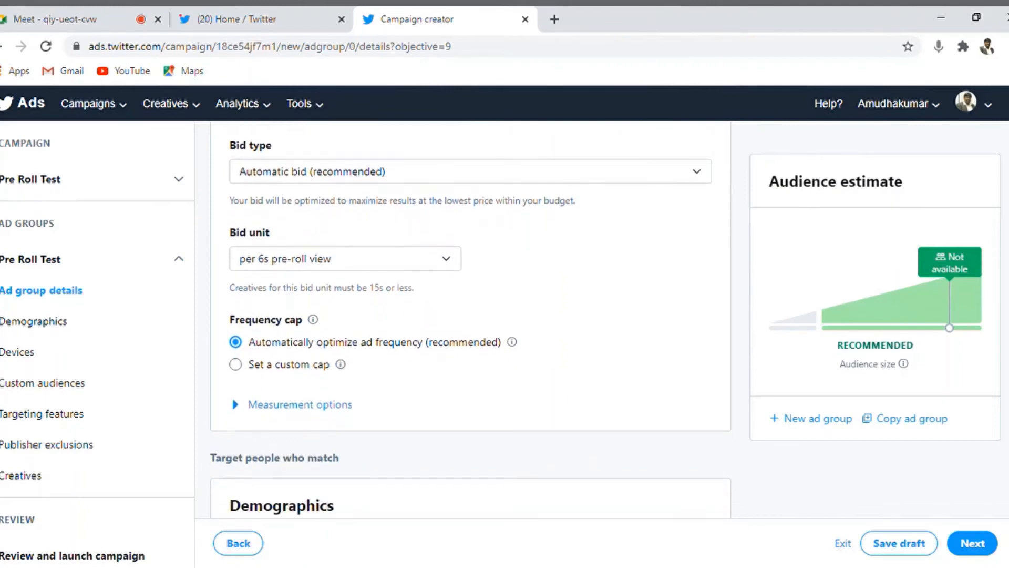
pyautogui.click(456, 245)
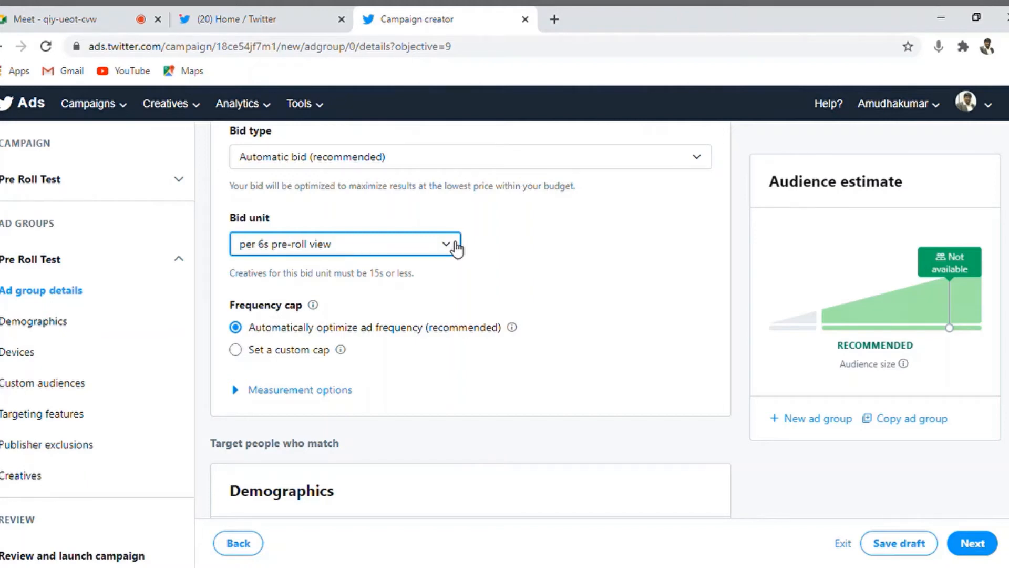
pyautogui.click(579, 251)
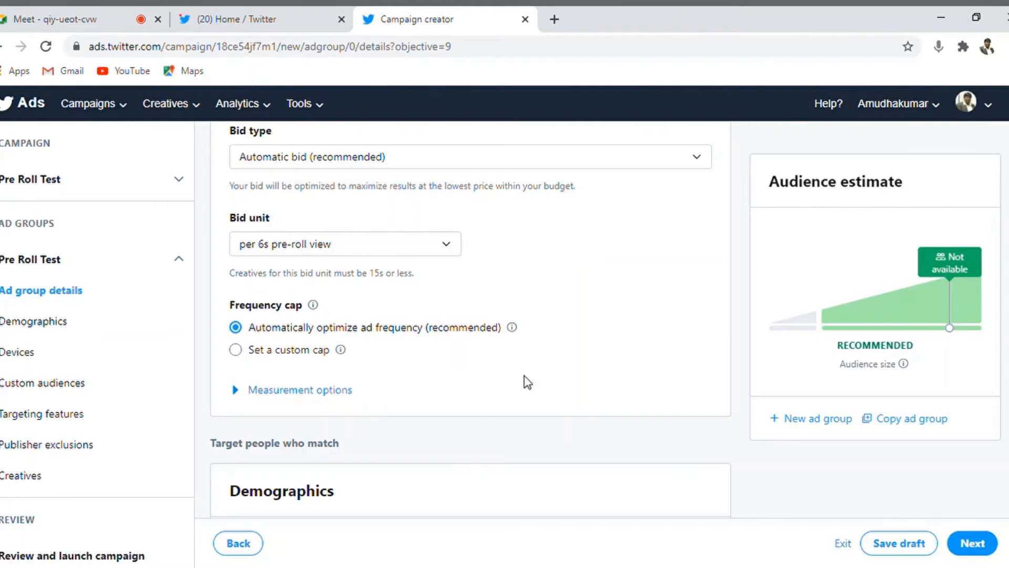
# Step: Set a custom frequency cap of 2 impressions per 7 days
pyautogui.click(236, 350)
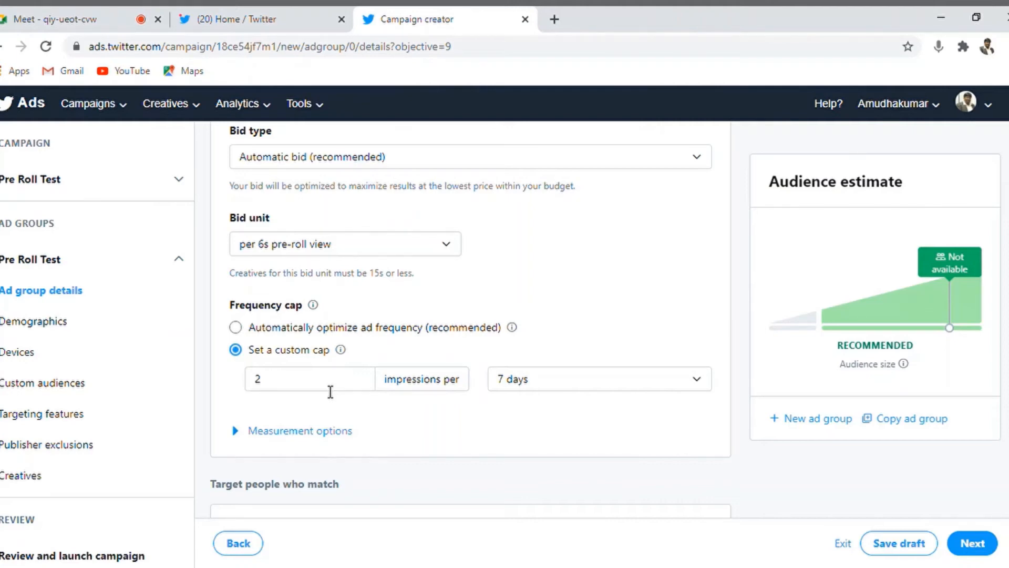
pyautogui.click(641, 387)
pyautogui.click(609, 394)
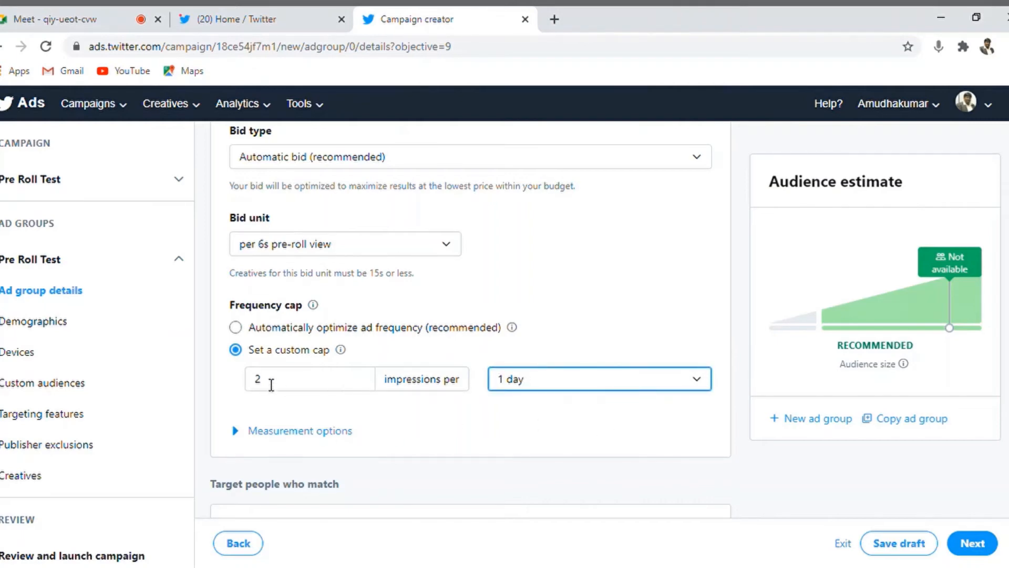
pyautogui.doubleClick(271, 387)
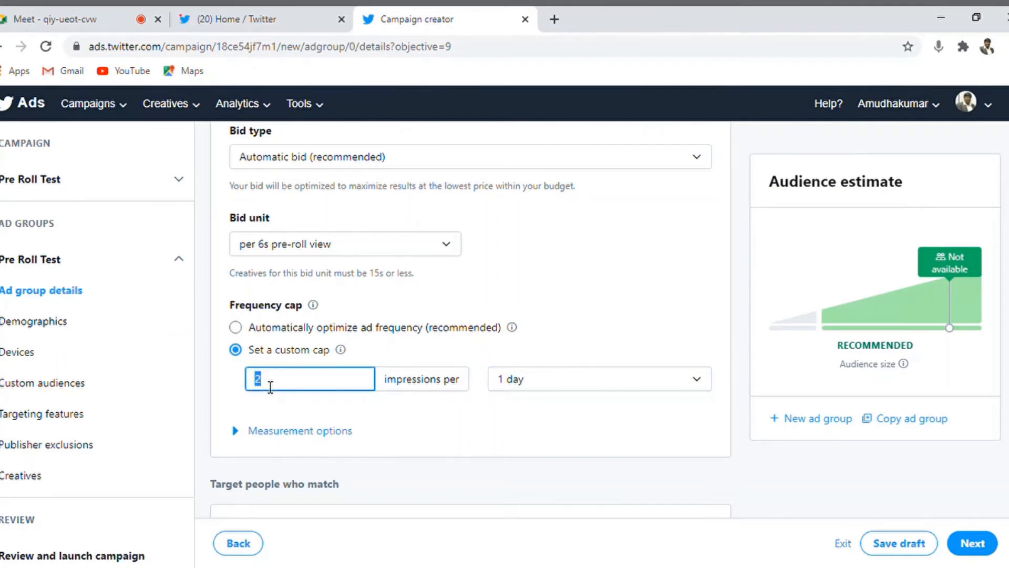
pyautogui.write('5')
pyautogui.click(646, 280)
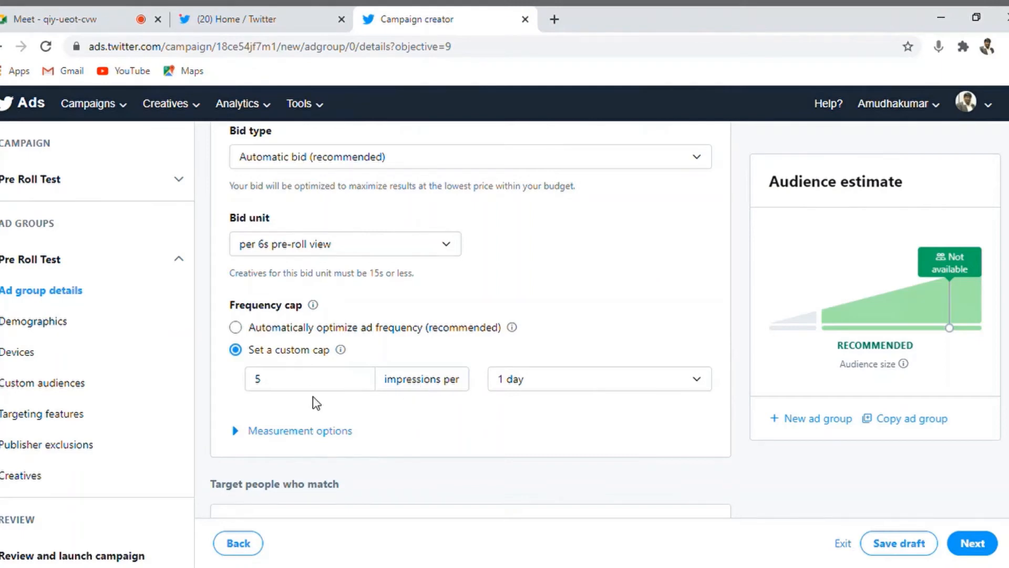
pyautogui.doubleClick(293, 383)
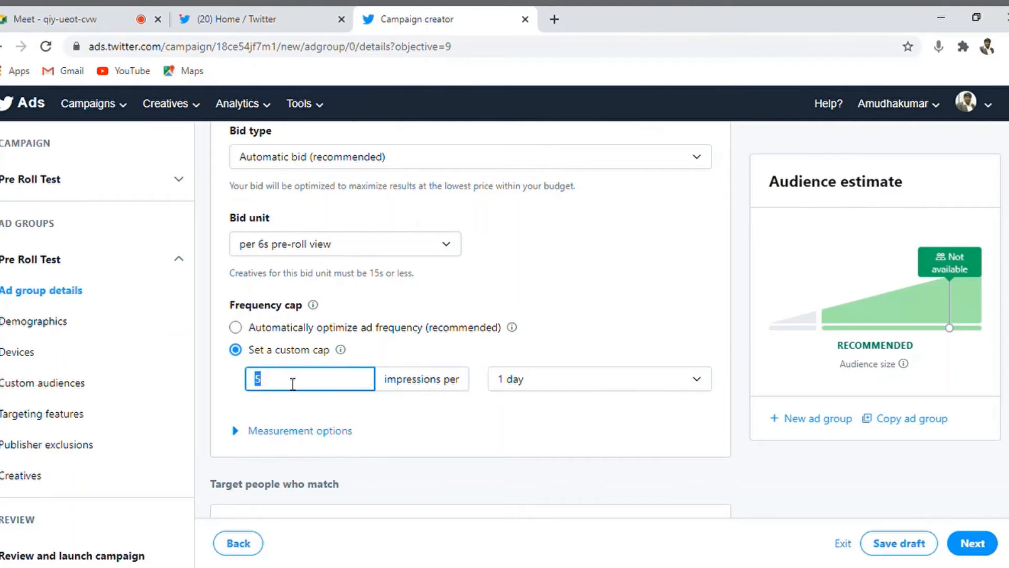
pyautogui.write('2')
pyautogui.click(557, 387)
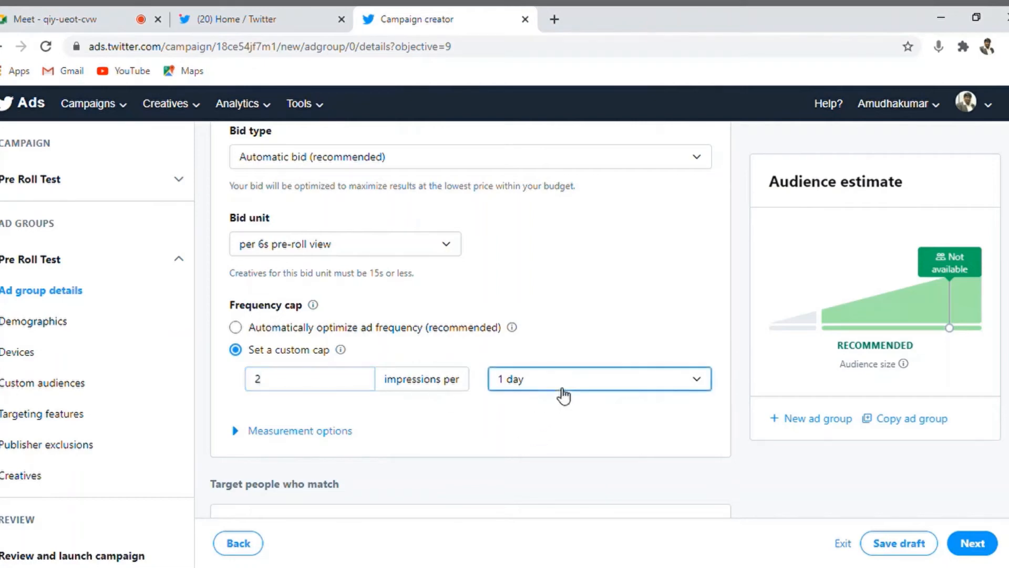
pyautogui.click(522, 417)
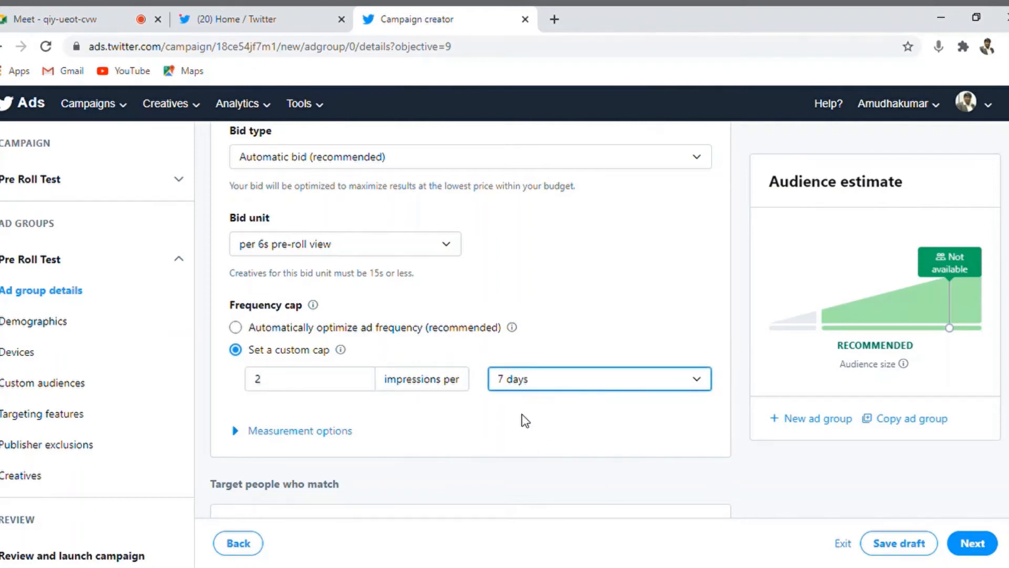
pyautogui.click(454, 432)
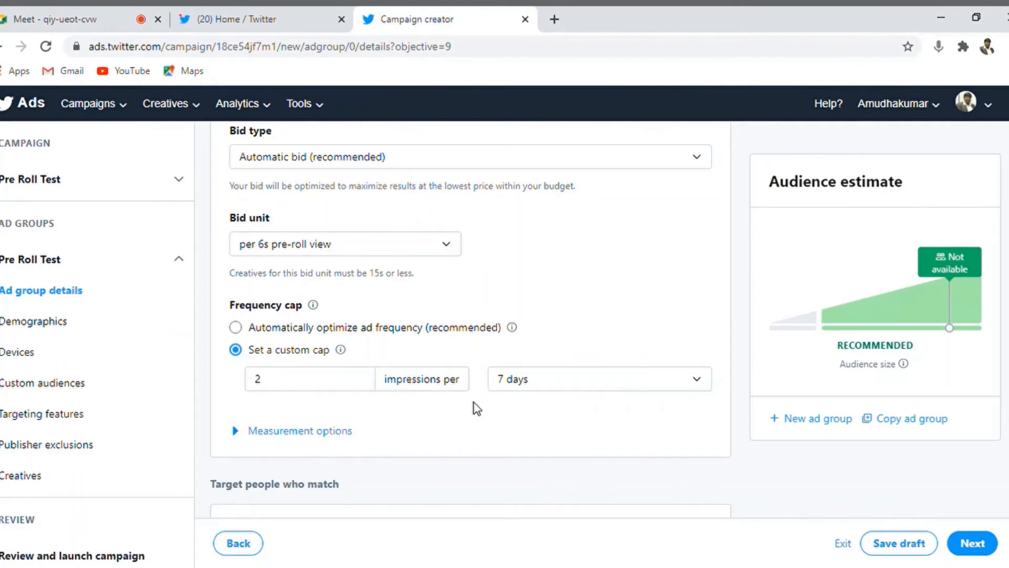
# Step: Scroll past the Demographics settings, with India as location, toward Devices
pyautogui.scroll(-6, 470, 315)
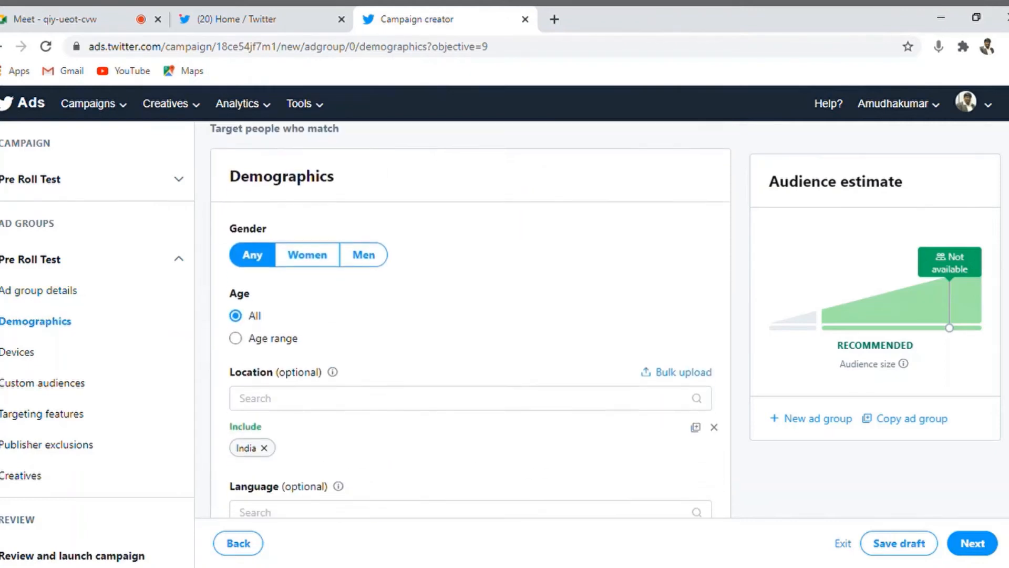
pyautogui.scroll(-1, 470, 315)
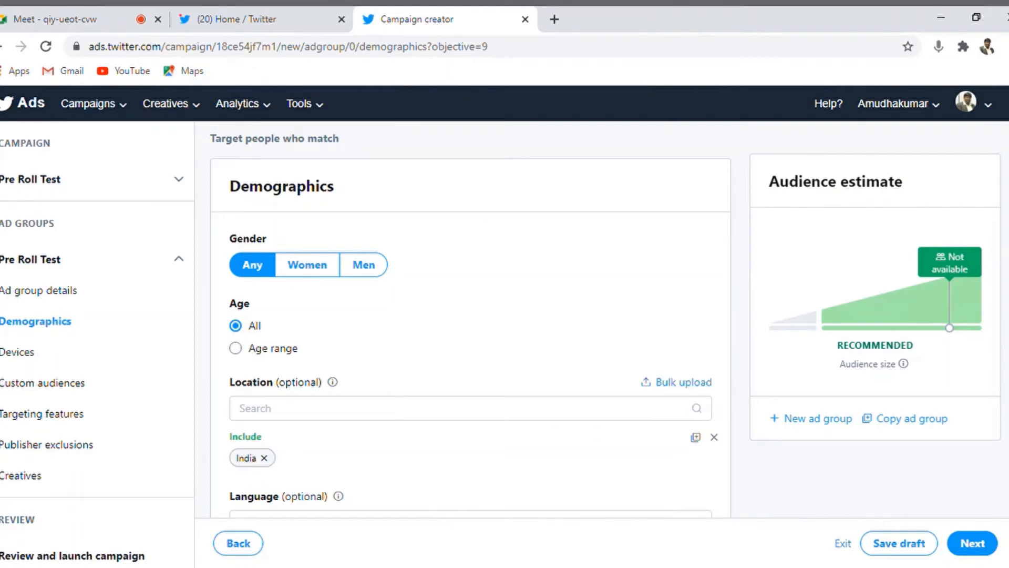
pyautogui.scroll(-3, 470, 315)
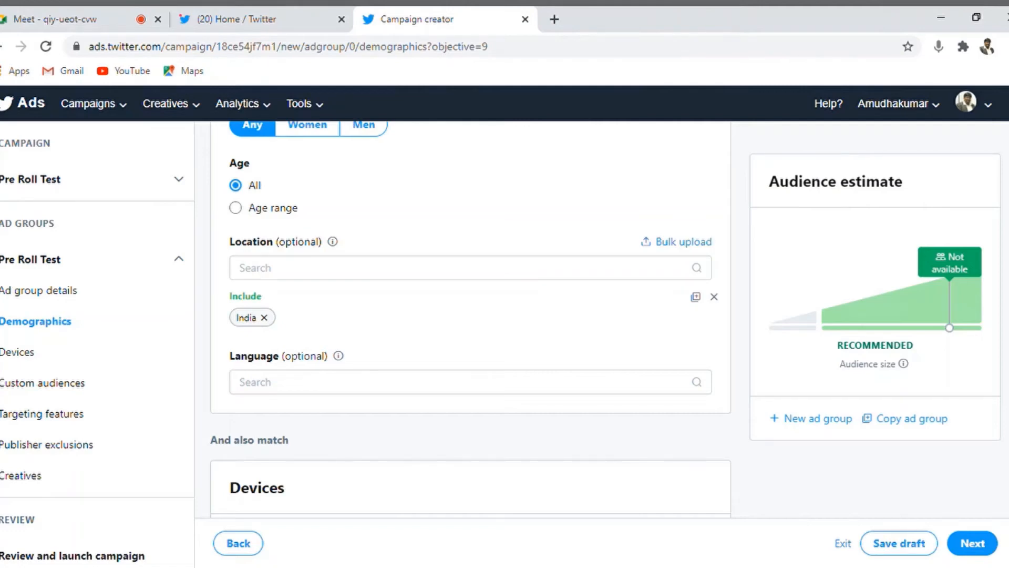
pyautogui.scroll(-2, 470, 315)
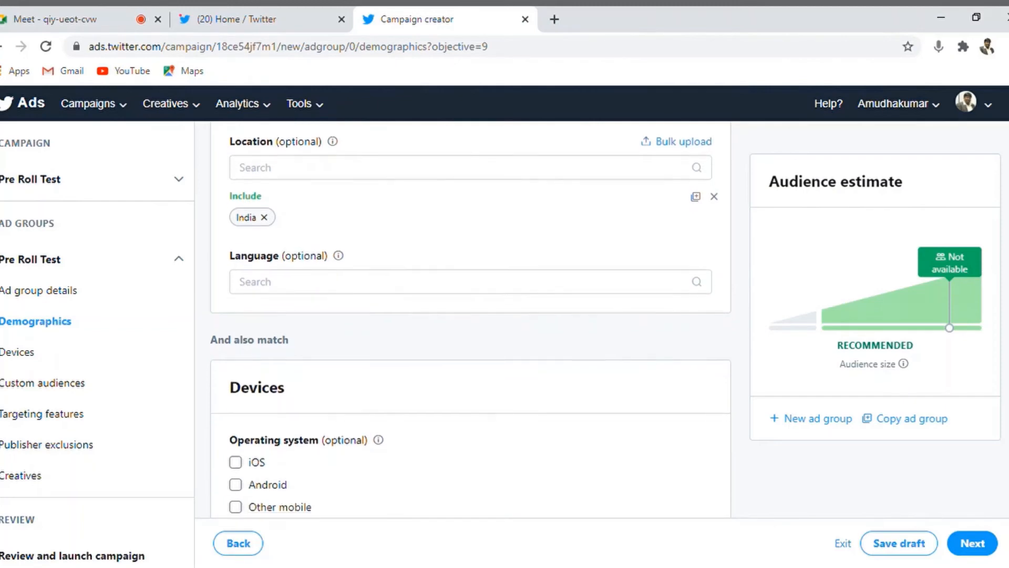
pyautogui.scroll(-1, 470, 316)
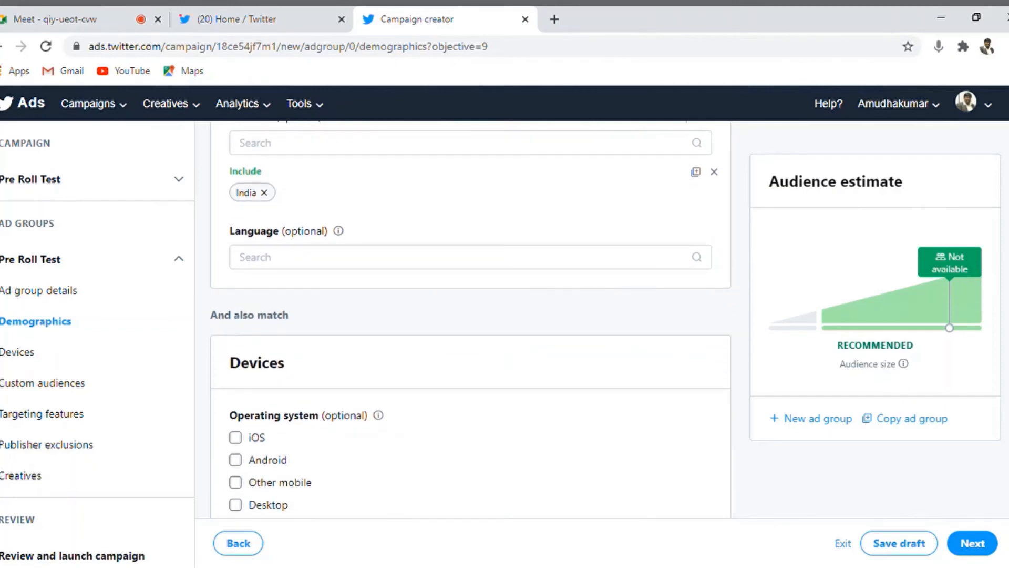
pyautogui.scroll(-4, 471, 315)
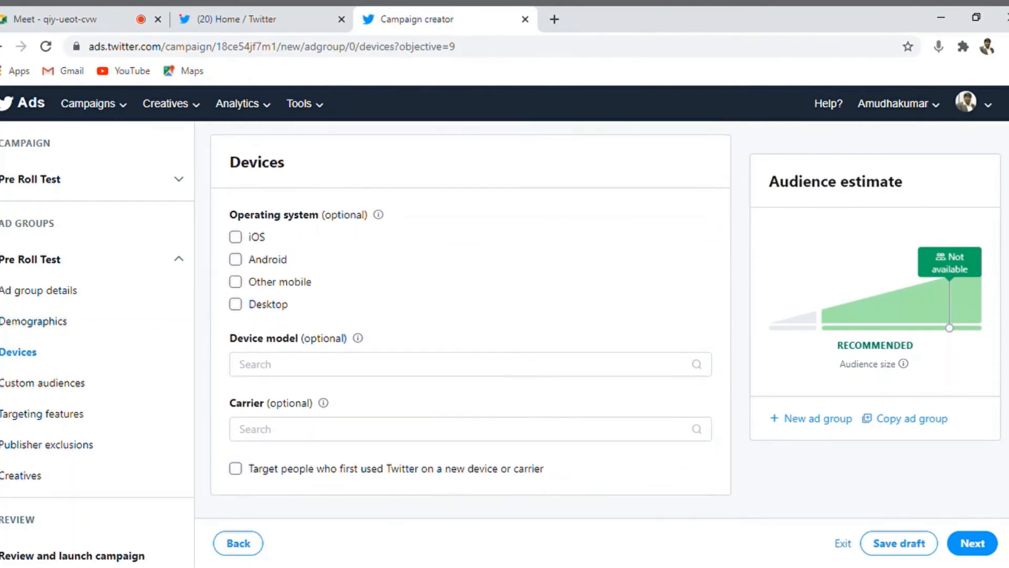
# Step: Scroll through the Devices options down to Custom audiences, leaving it empty
pyautogui.scroll(-1, 471, 319)
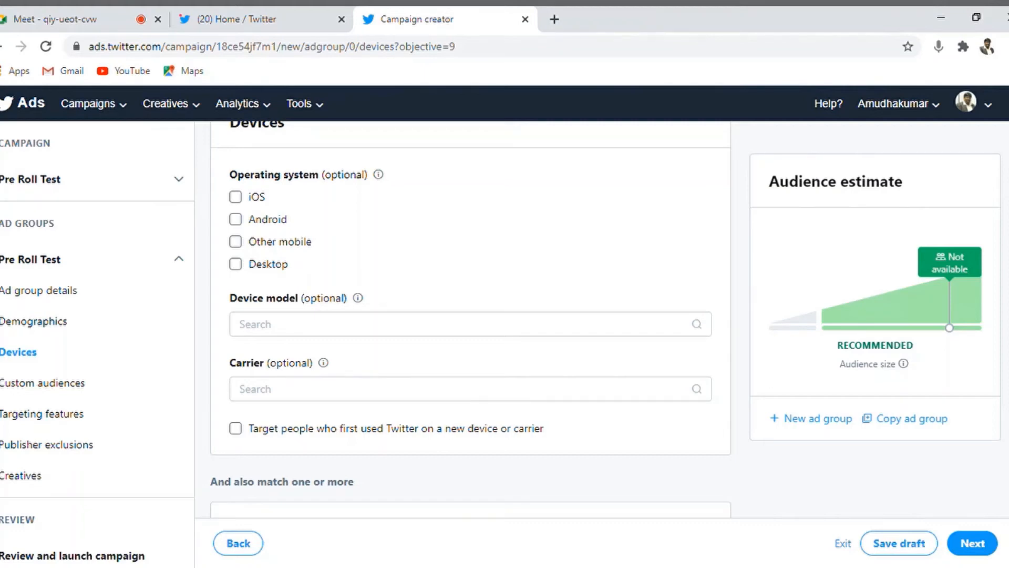
pyautogui.scroll(-3, 471, 319)
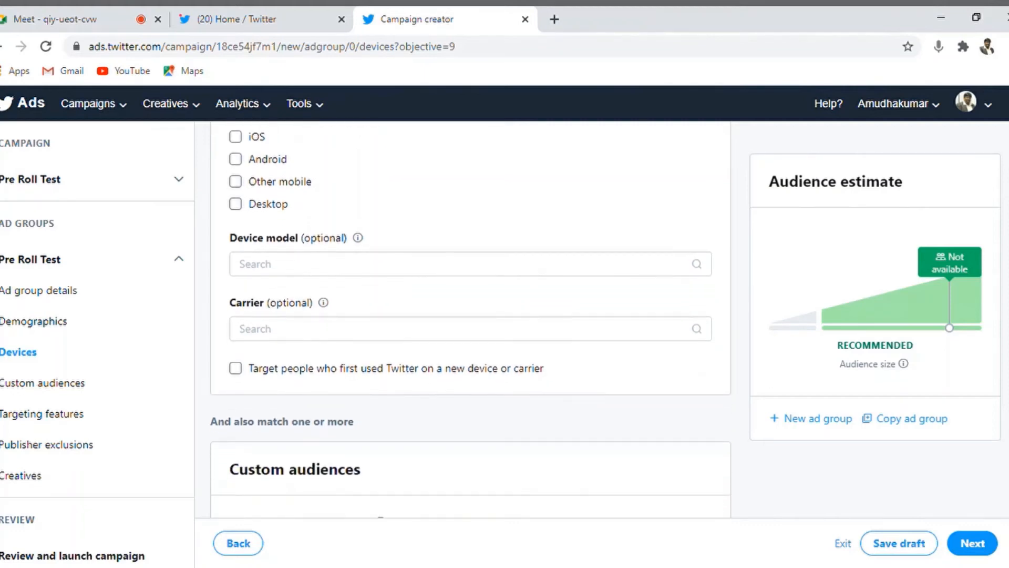
pyautogui.scroll(-2, 470, 319)
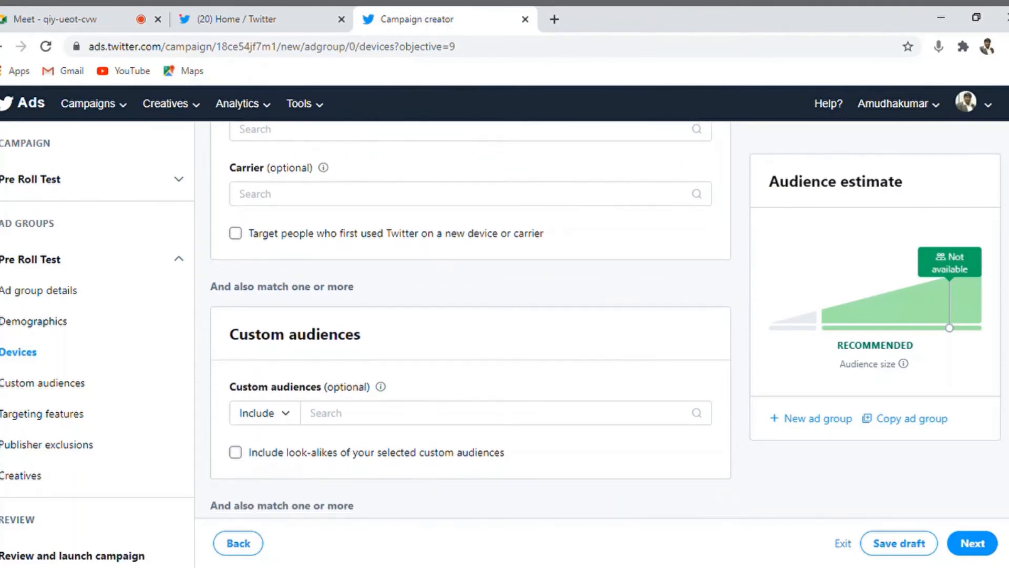
pyautogui.scroll(-1, 470, 319)
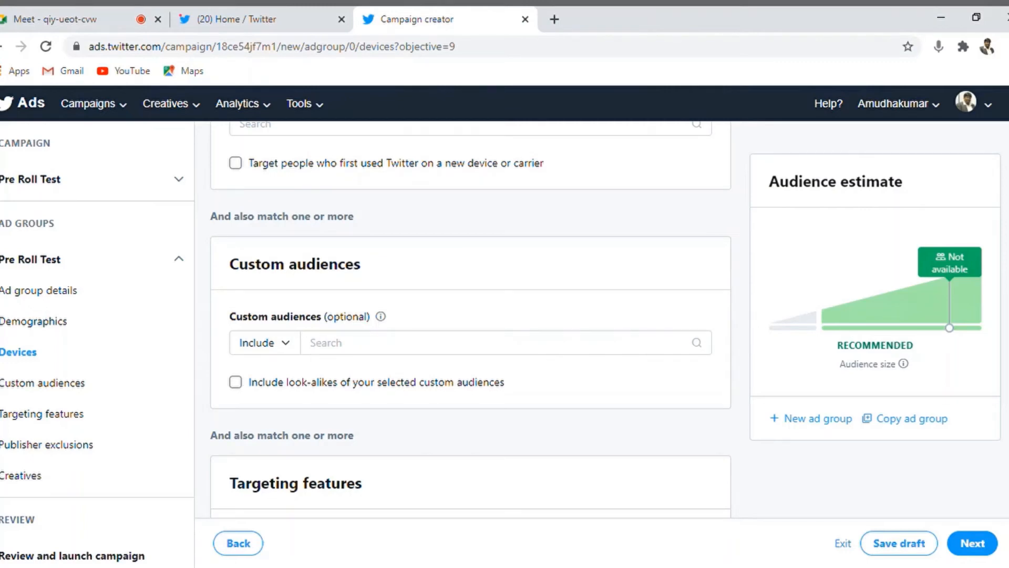
pyautogui.scroll(-2, 470, 320)
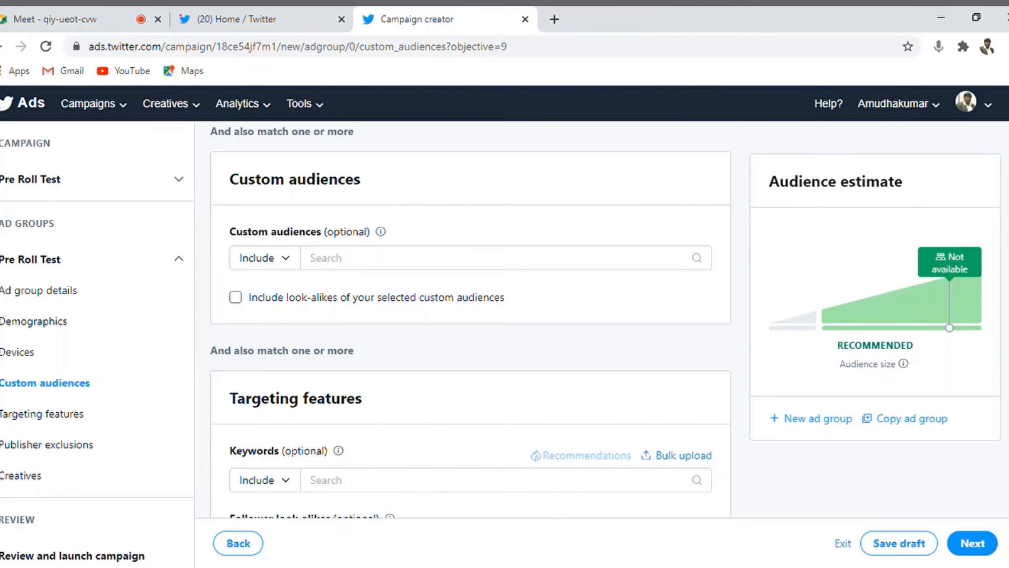
# Step: Add 'digital marketing' as an included keyword, bringing the audience estimate to 162.3K–198.4K
pyautogui.press('Down')
pyautogui.press('Down')
pyautogui.press('Down')
pyautogui.press('Down')
pyautogui.press('Down')
pyautogui.press('Down')
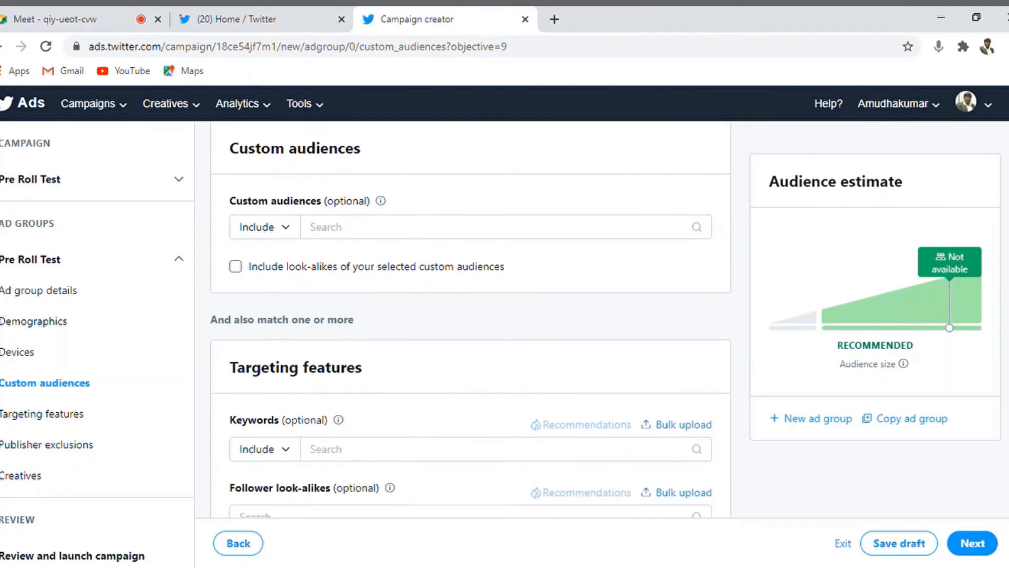
pyautogui.press('Down')
pyautogui.press('Down')
pyautogui.press('Down')
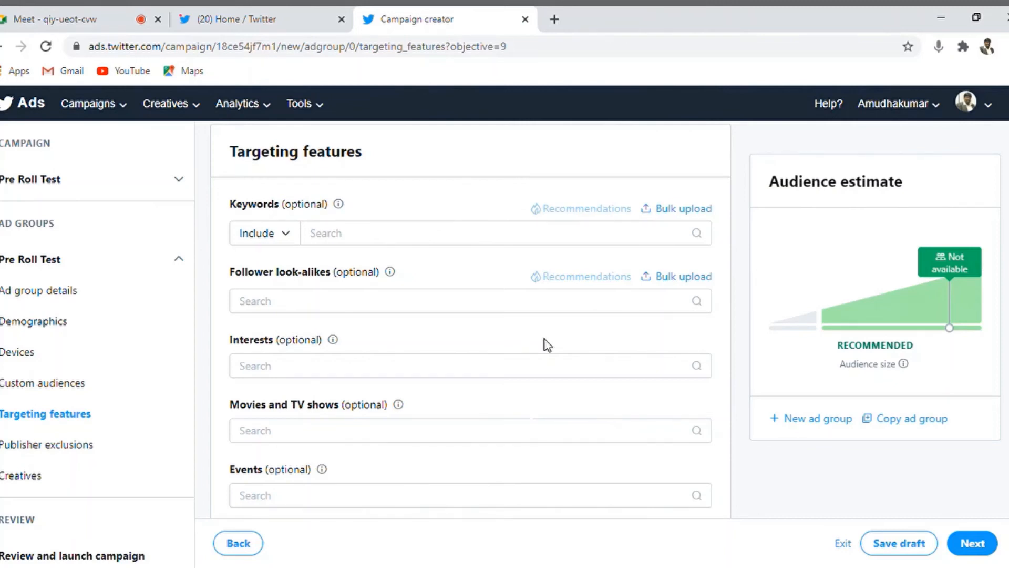
pyautogui.click(339, 241)
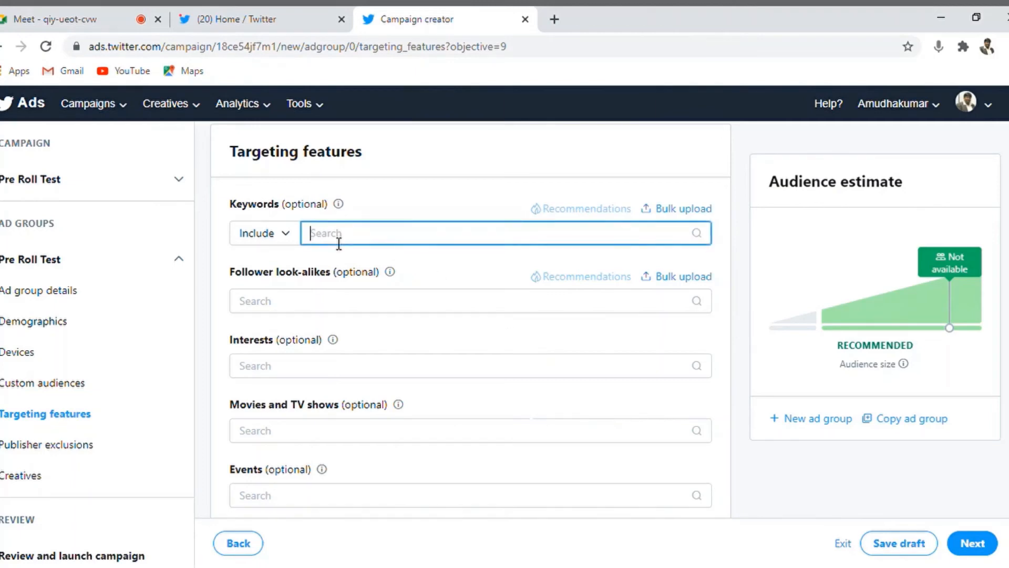
pyautogui.write('digital')
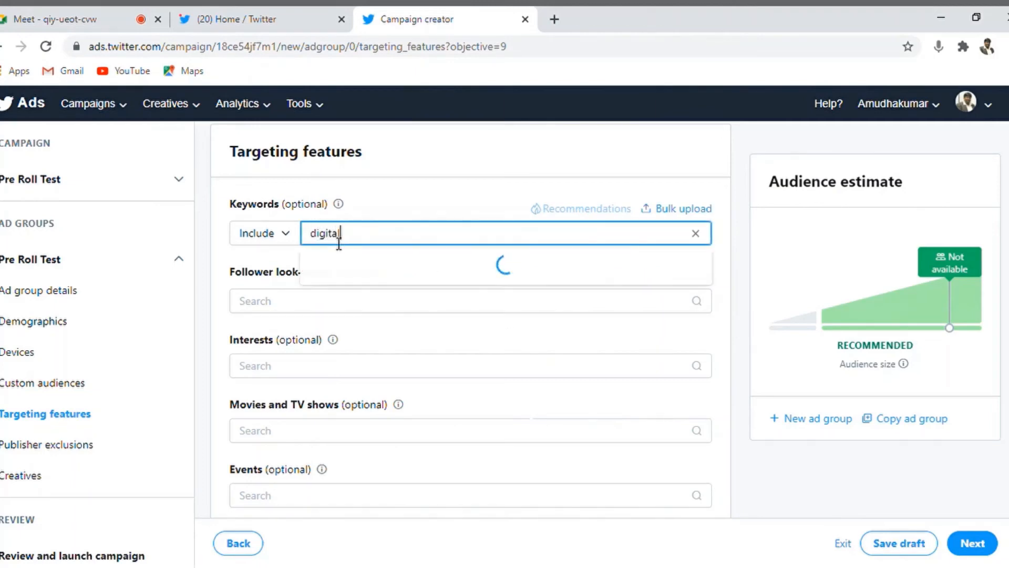
pyautogui.write(' marketing')
pyautogui.click(368, 273)
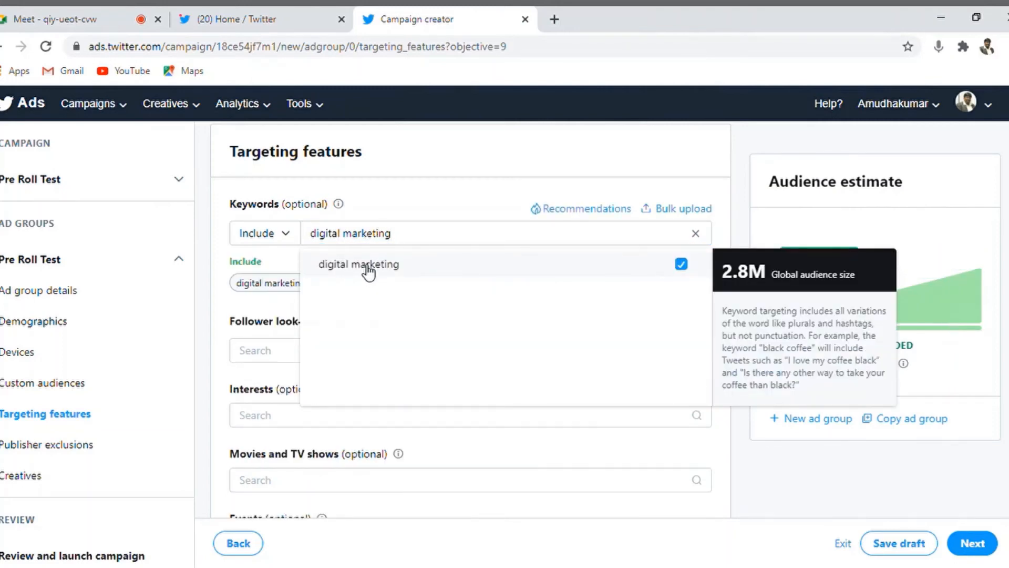
pyautogui.click(275, 353)
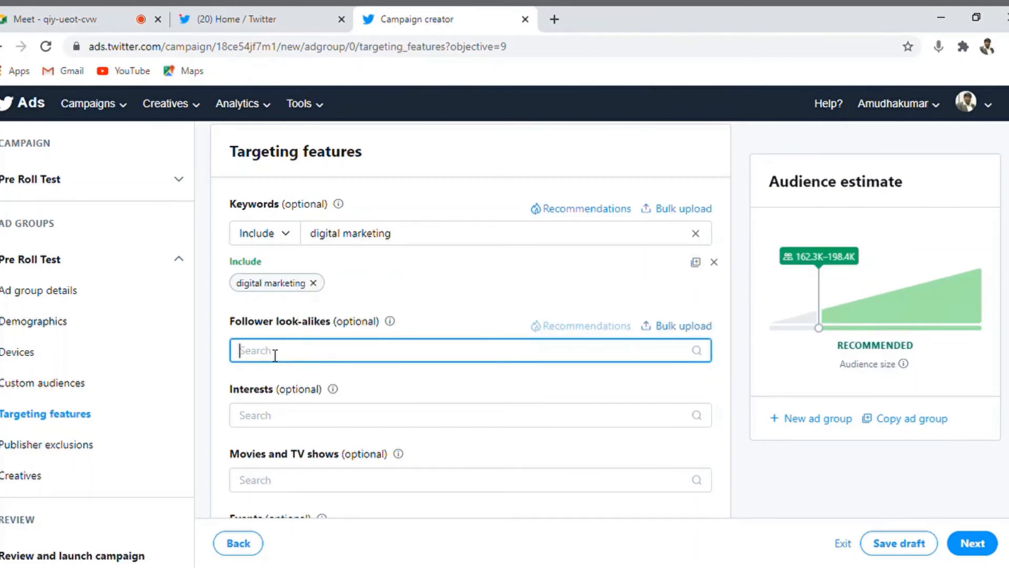
# Step: Search interests for 'digital marketing course' and include the Business — Marketing interest
pyautogui.click(339, 422)
pyautogui.write('digit')
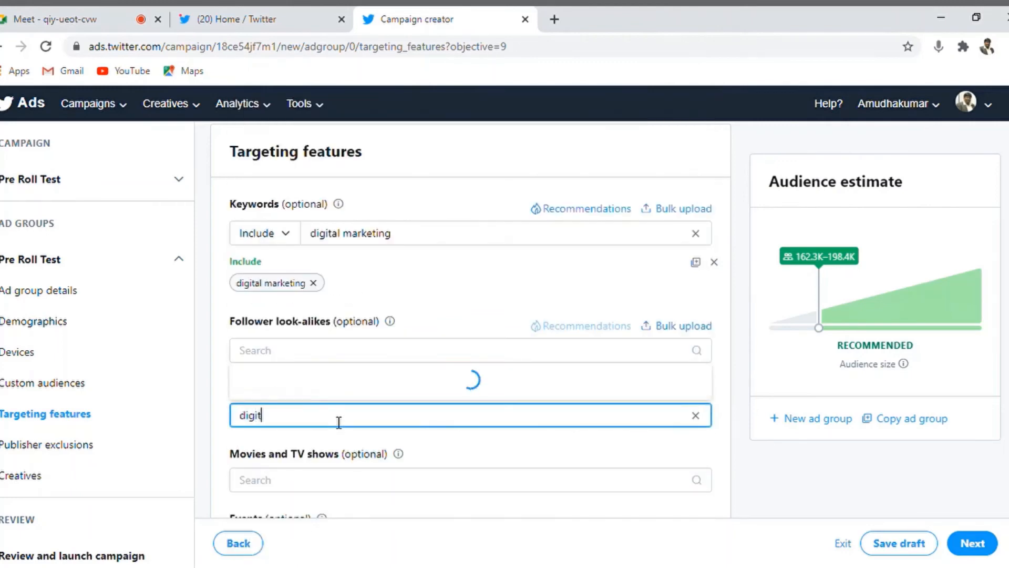
pyautogui.write('al ')
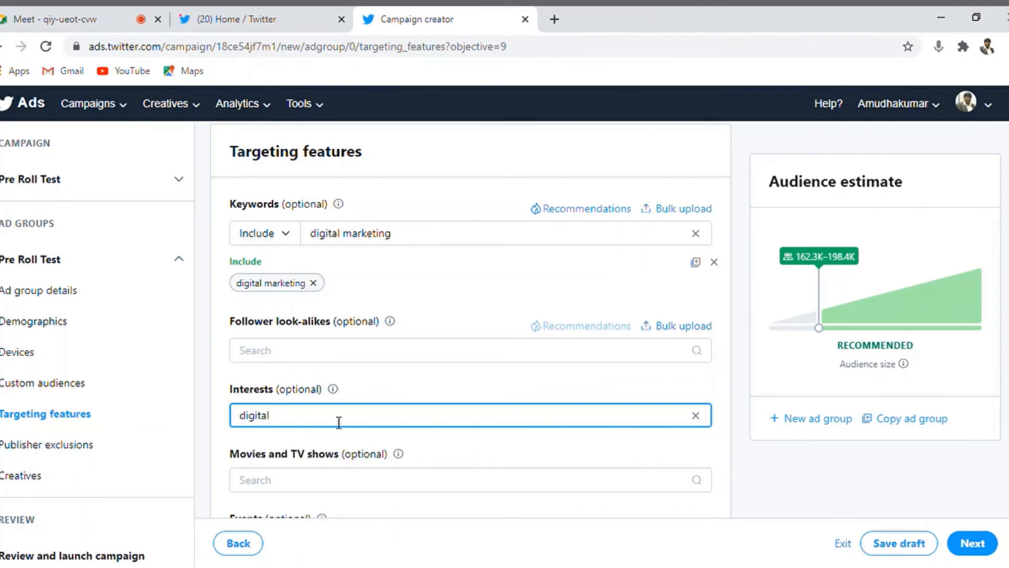
pyautogui.write('ma')
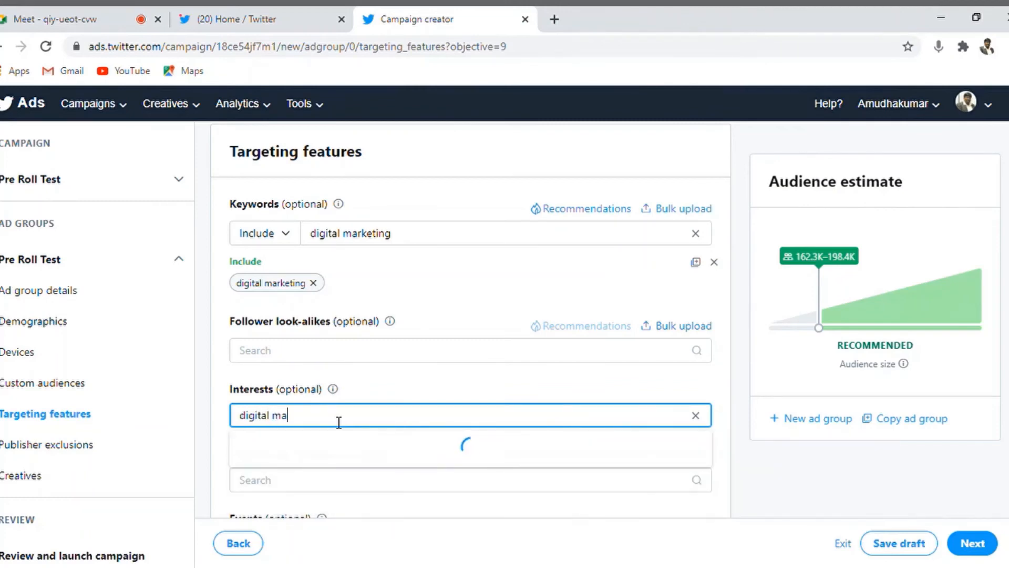
pyautogui.write('rketing')
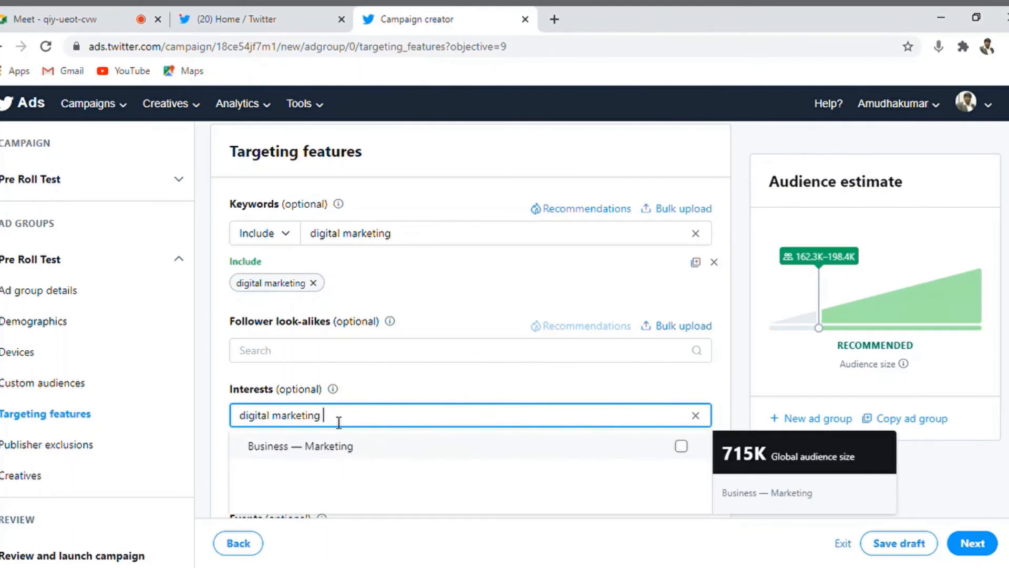
pyautogui.write(' course')
pyautogui.click(313, 445)
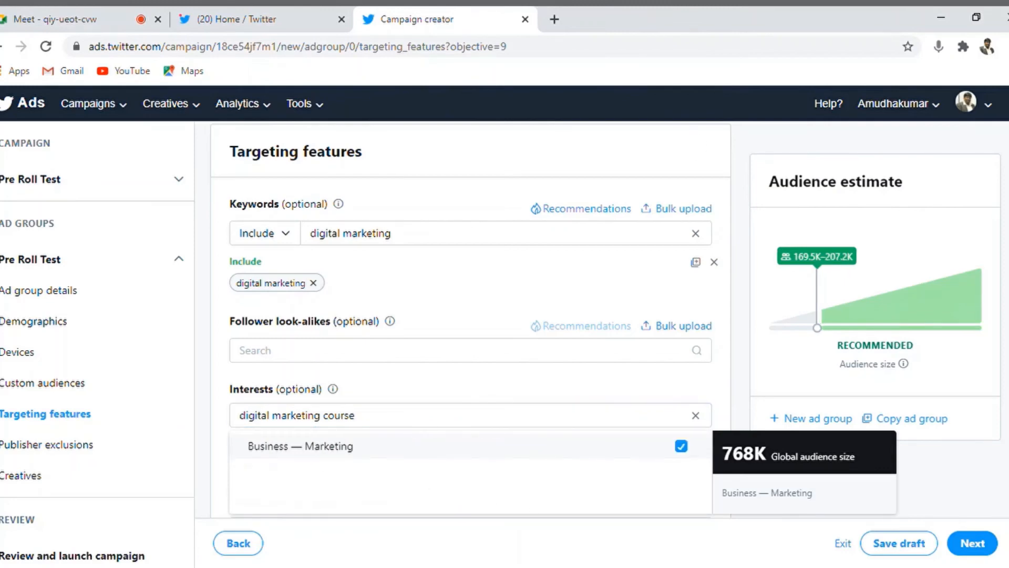
pyautogui.click(473, 151)
# Step: Review the audience estimate with the Marketing interest added
pyautogui.scroll(-4, 473, 315)
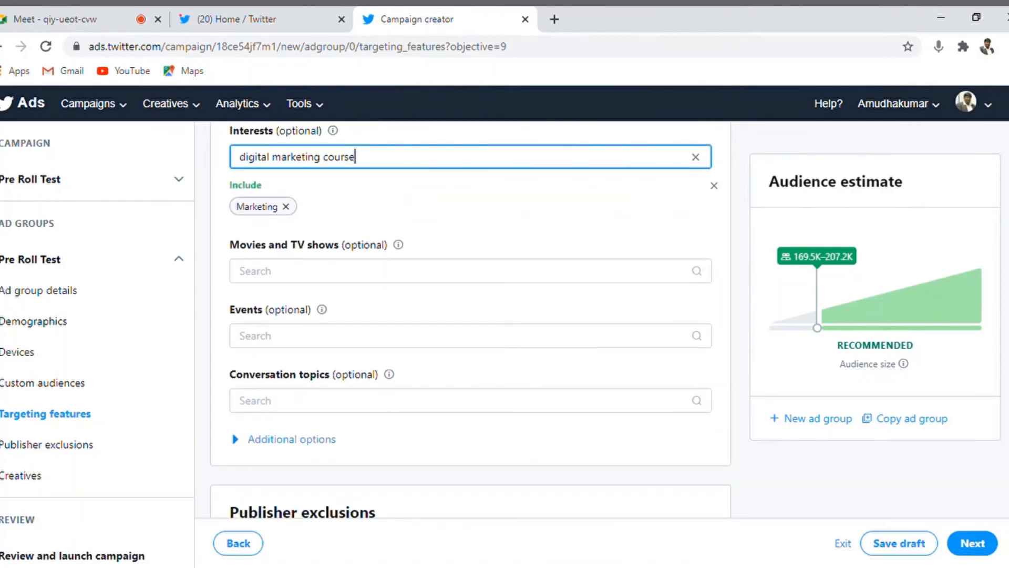
pyautogui.scroll(-3, 471, 323)
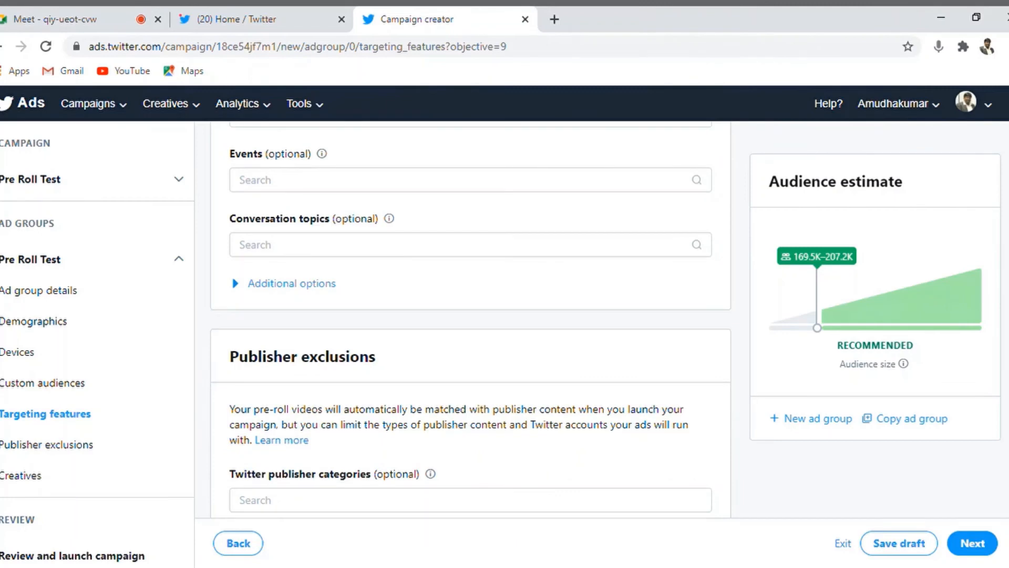
pyautogui.scroll(3, 471, 319)
pyautogui.scroll(-1, 470, 320)
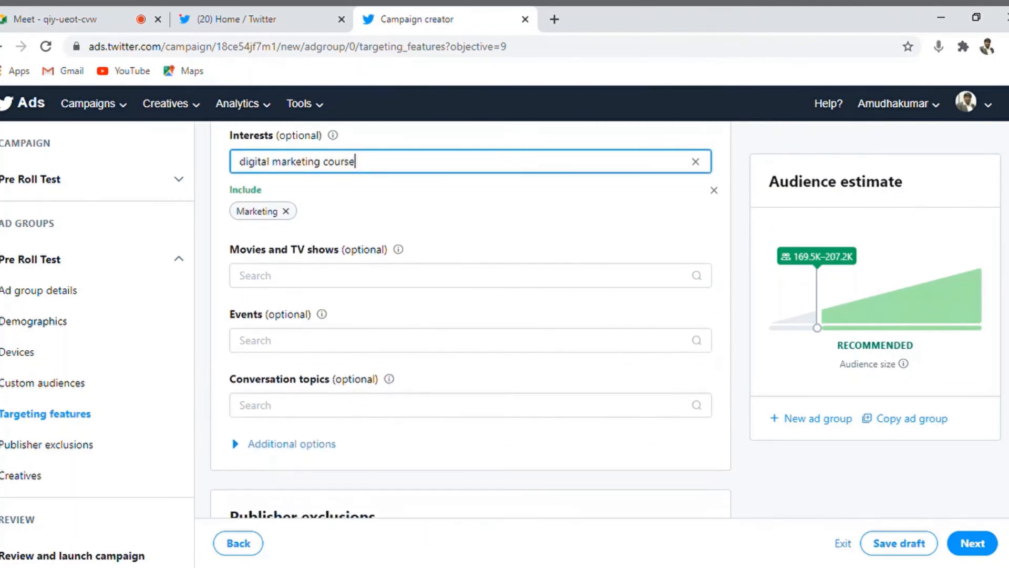
pyautogui.scroll(-3, 927, 404)
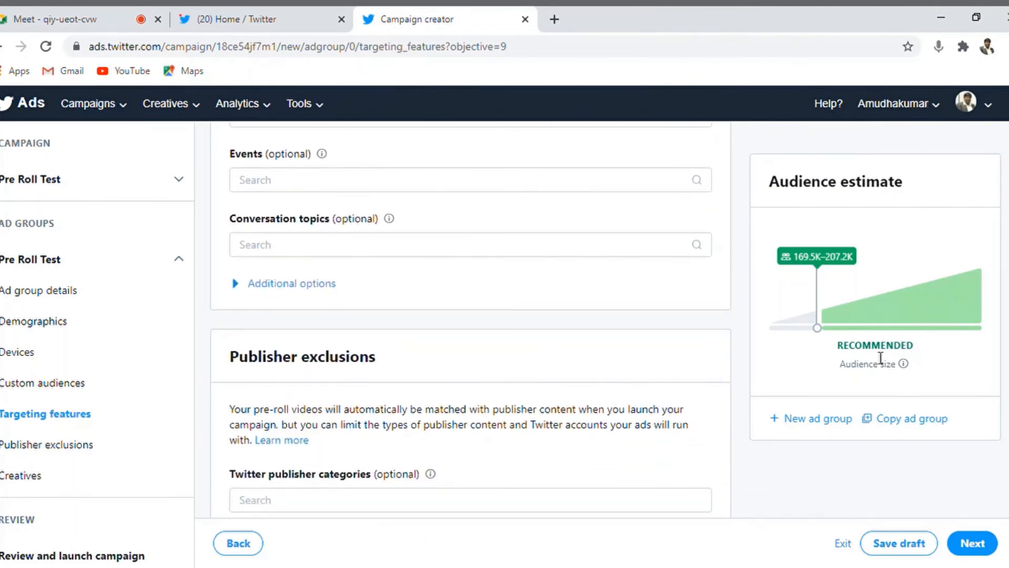
pyautogui.tripleClick(812, 188)
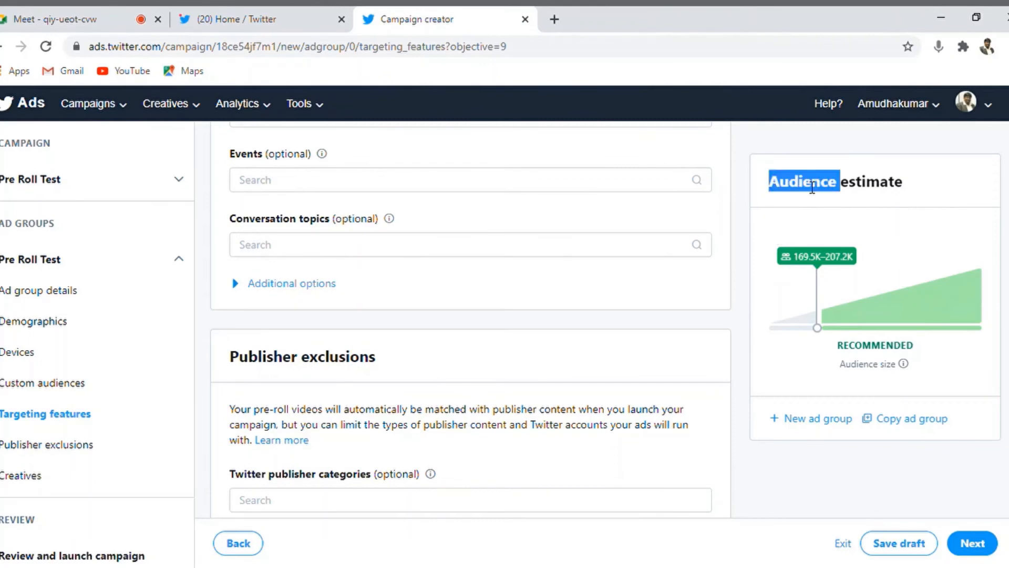
pyautogui.click(893, 178)
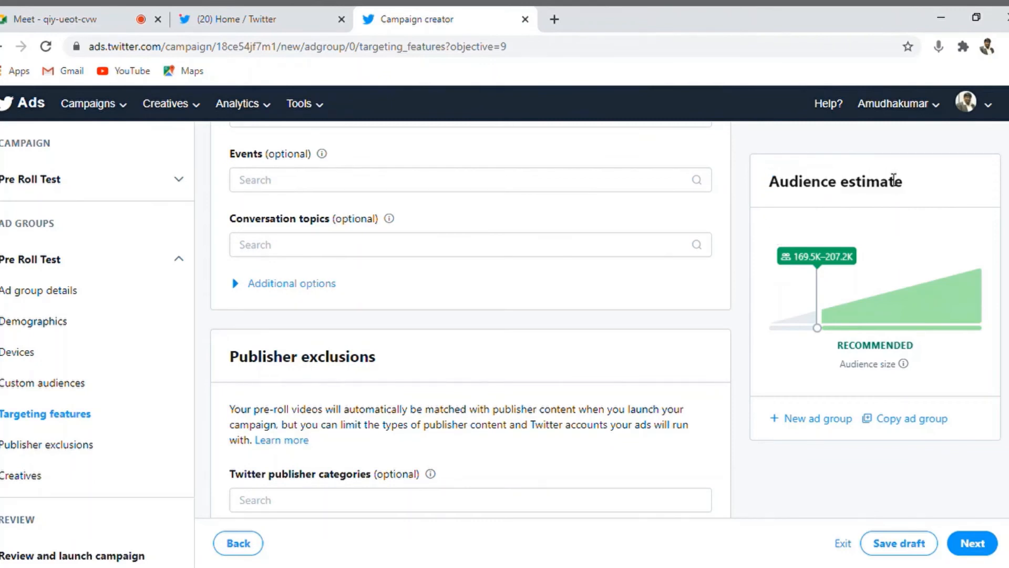
pyautogui.doubleClick(802, 263)
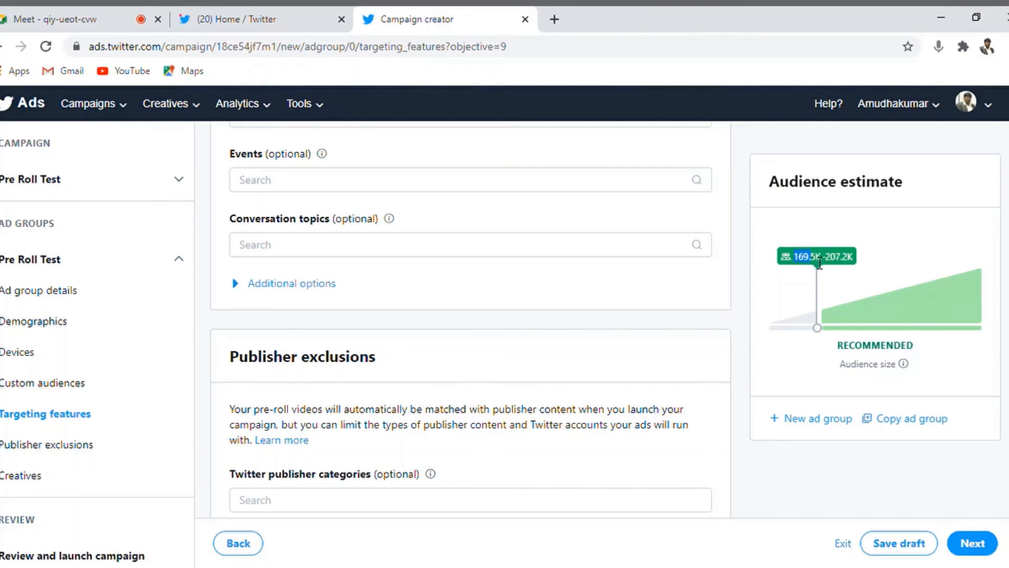
pyautogui.click(841, 262)
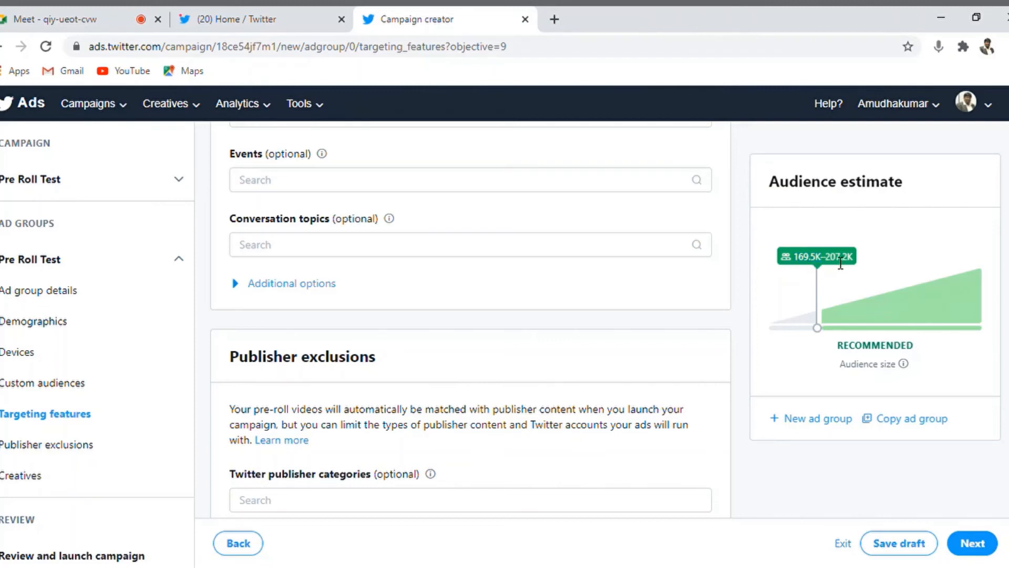
# Step: Remove the Marketing interest, note the new 182.5K–223.0K estimate, and scroll to Publisher exclusions
pyautogui.scroll(5, 640, 279)
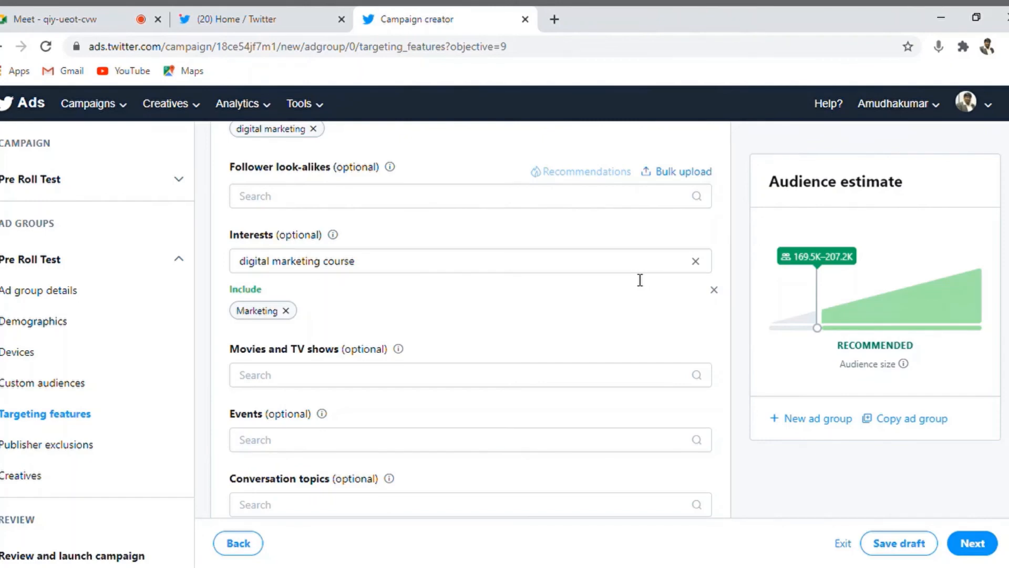
pyautogui.click(697, 262)
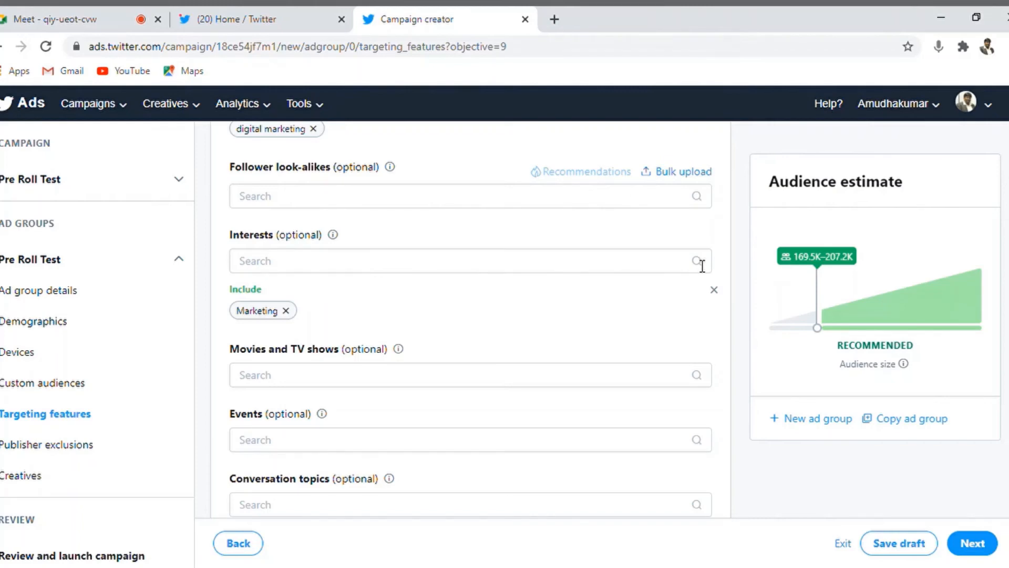
pyautogui.click(286, 310)
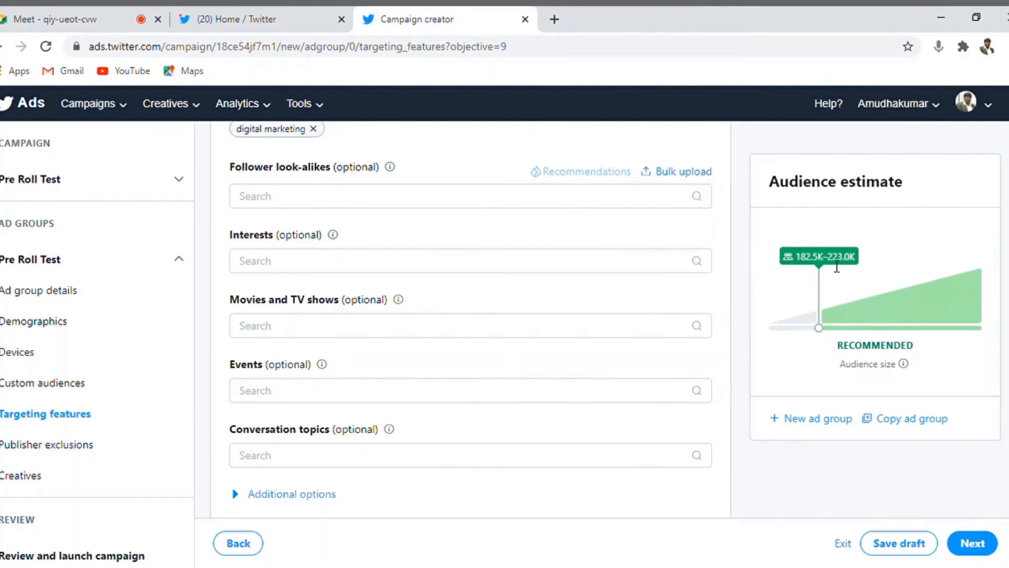
pyautogui.moveTo(832, 261); pyautogui.dragTo(867, 258)
pyautogui.click(772, 317)
pyautogui.scroll(-2, 470, 319)
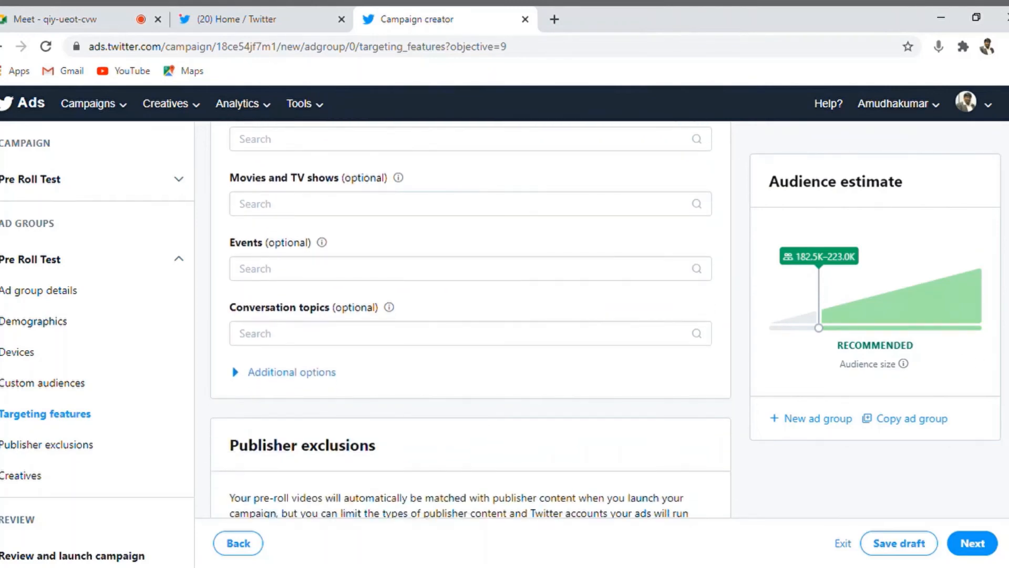
pyautogui.scroll(3, 470, 315)
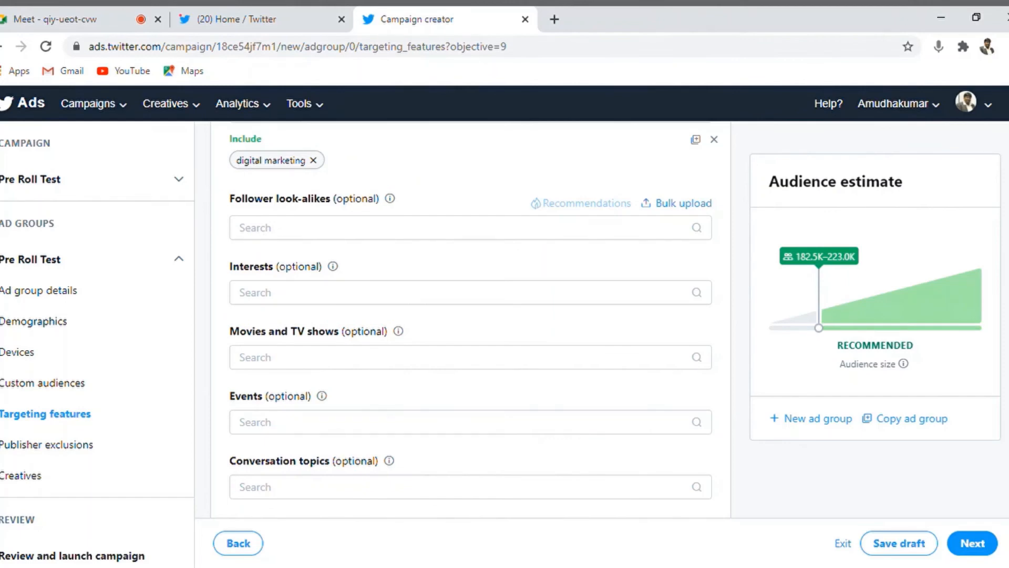
pyautogui.scroll(-7, 470, 320)
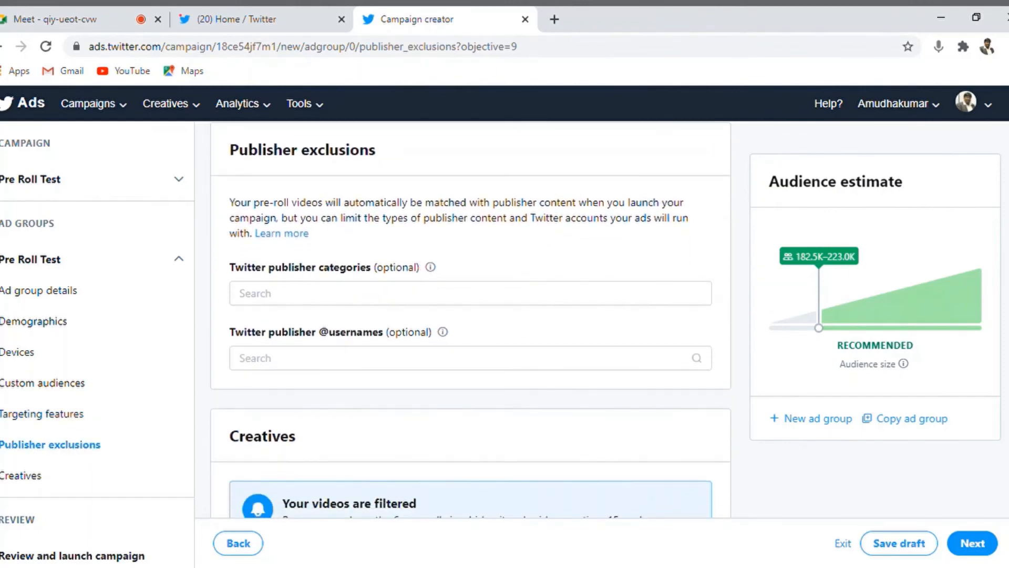
pyautogui.scroll(1, 471, 320)
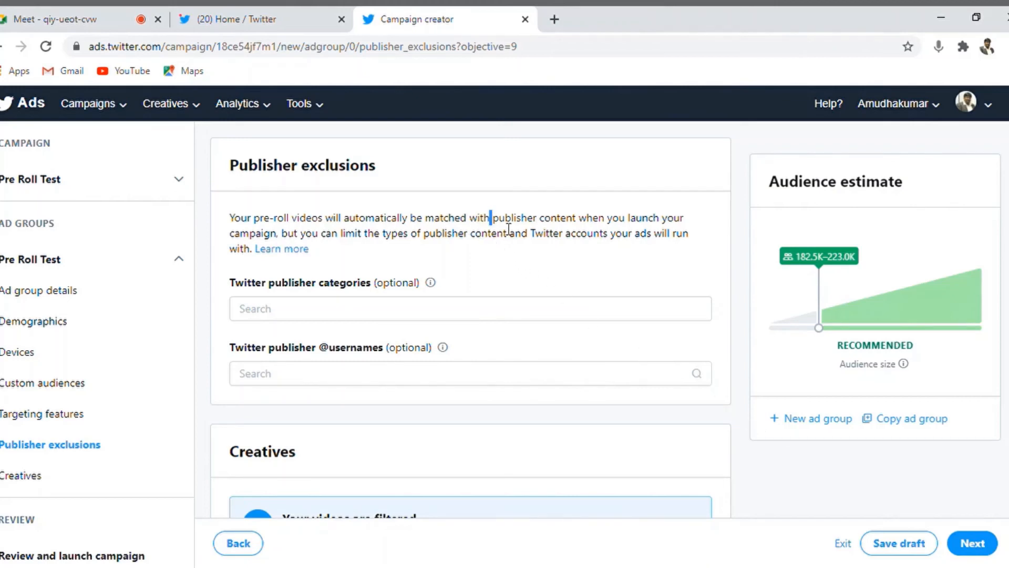
pyautogui.moveTo(490, 217); pyautogui.dragTo(619, 225)
pyautogui.click(619, 225)
pyautogui.moveTo(365, 232); pyautogui.dragTo(477, 217)
pyautogui.click(526, 233)
# Step: Exclude Politics and Entertainment & Pop Culture categories, lowering the estimate to 148.6K–181.7K
pyautogui.click(357, 311)
pyautogui.write('polic')
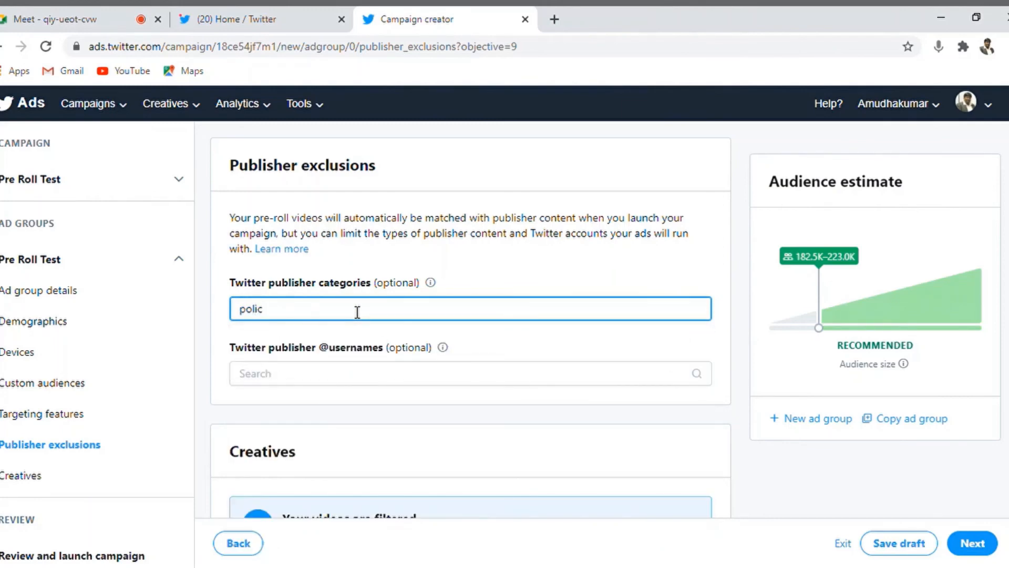
pyautogui.press('BackSpace')
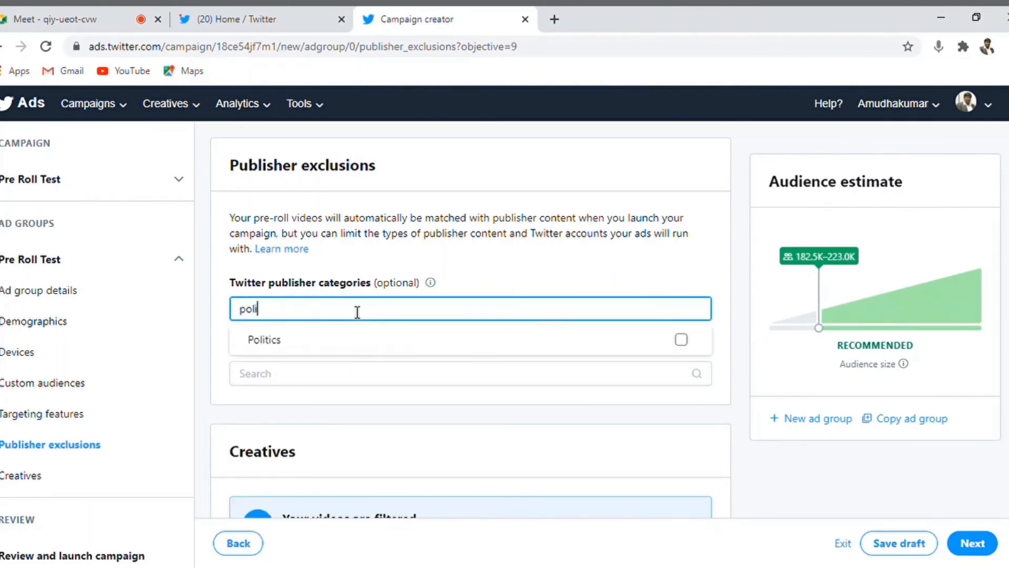
pyautogui.click(261, 343)
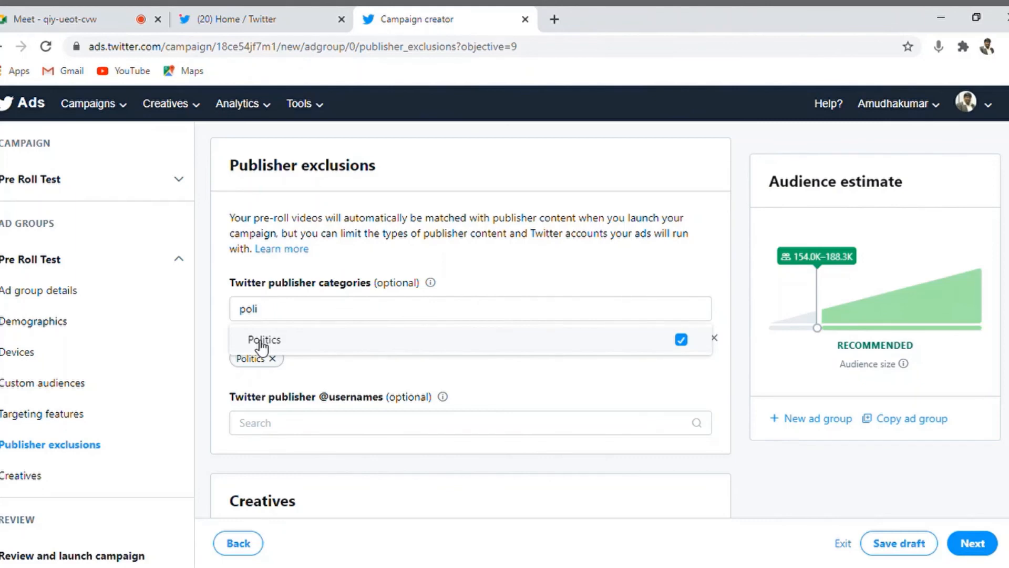
pyautogui.doubleClick(317, 310)
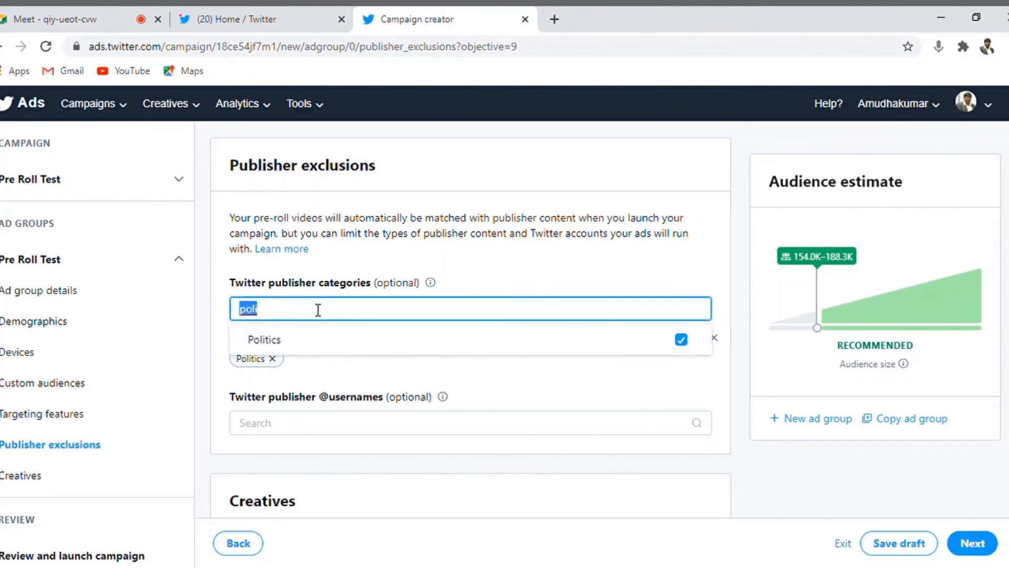
pyautogui.write('enter')
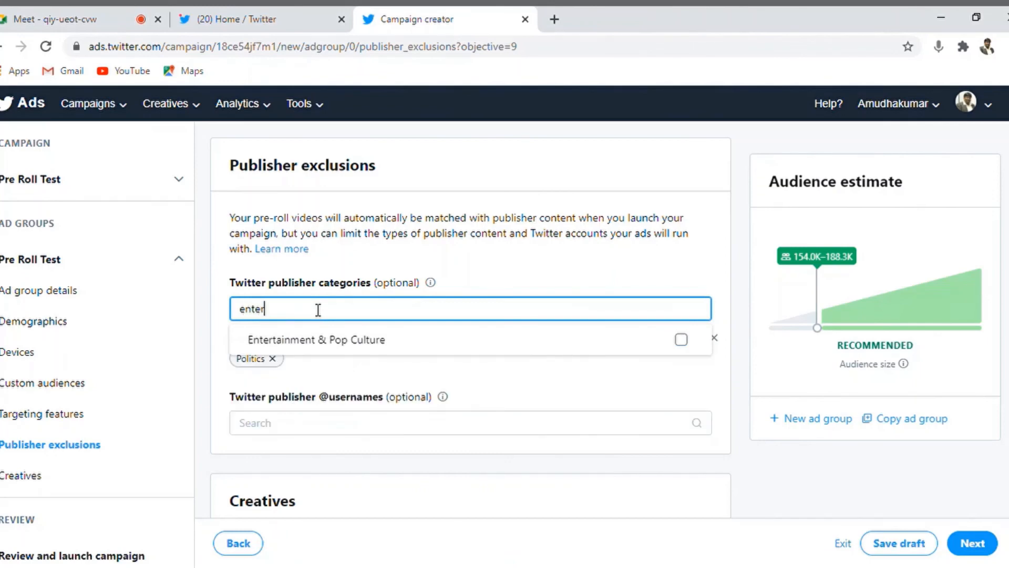
pyautogui.click(357, 342)
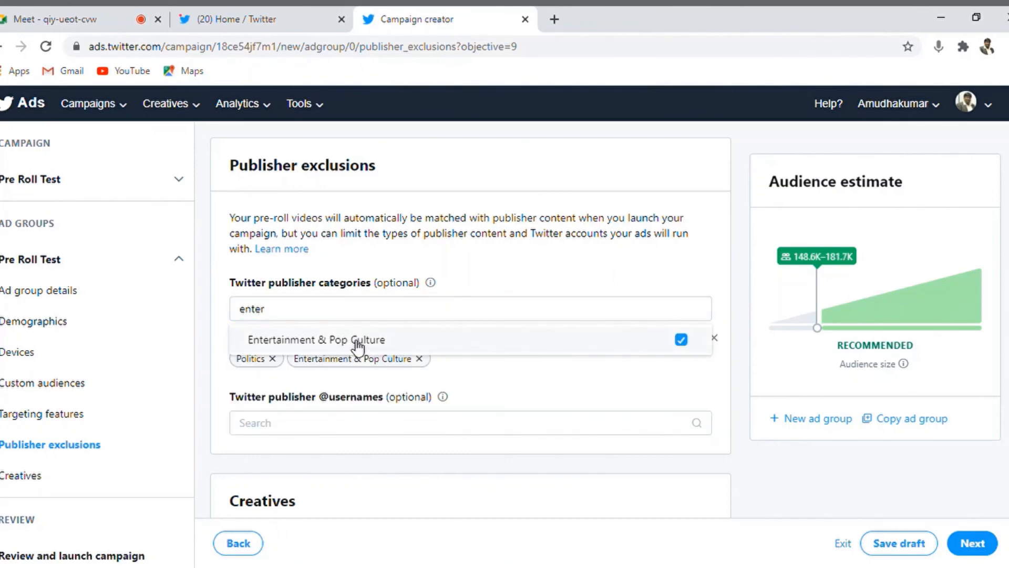
pyautogui.click(307, 305)
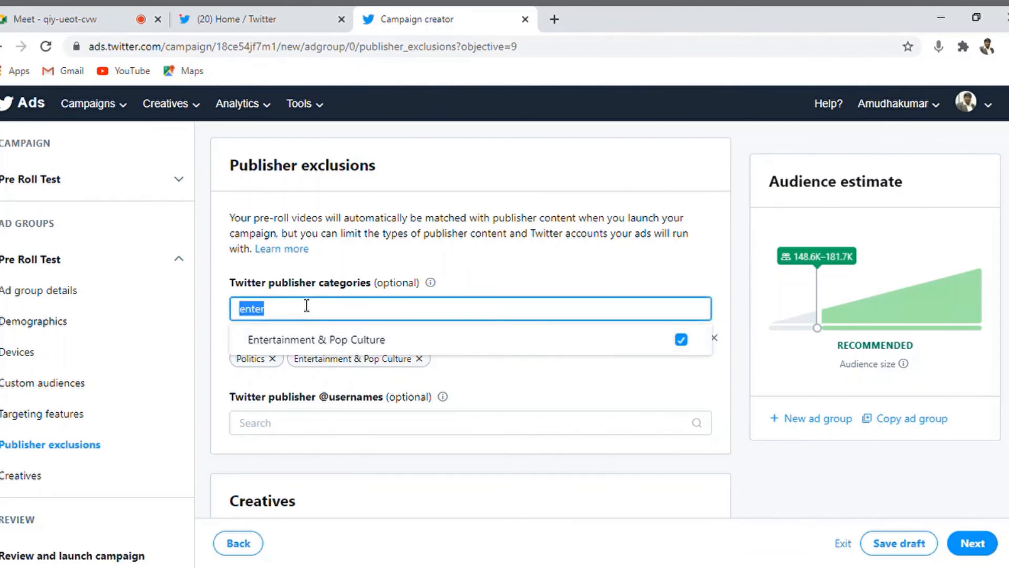
pyautogui.click(434, 435)
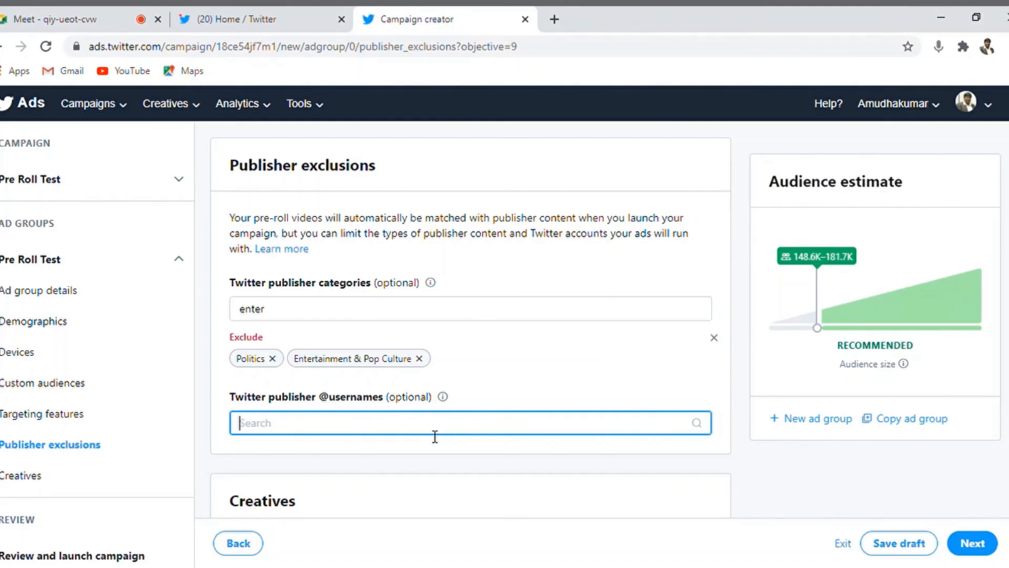
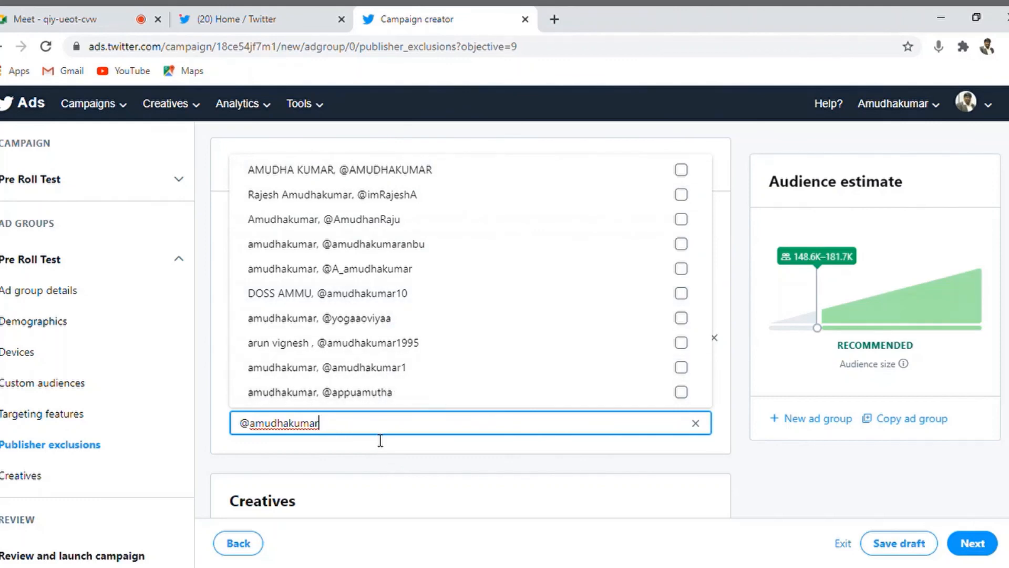
pyautogui.hotkey('ctrl', 'a')
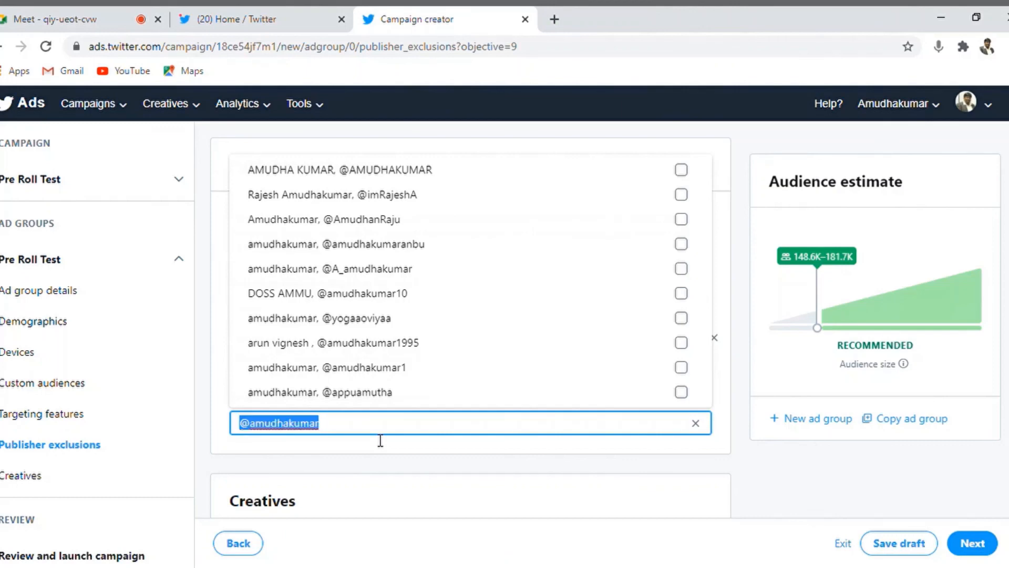
pyautogui.press('BackSpace')
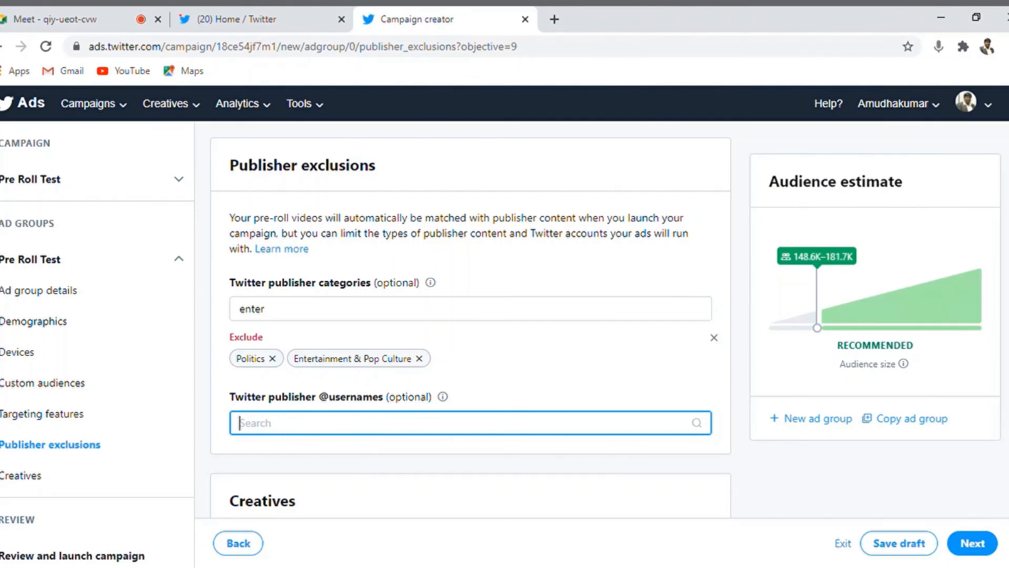
# Step: Leave Creatives without a video, noting the VAST URLs option and 15s limit, and go to Review
pyautogui.scroll(-5, 470, 316)
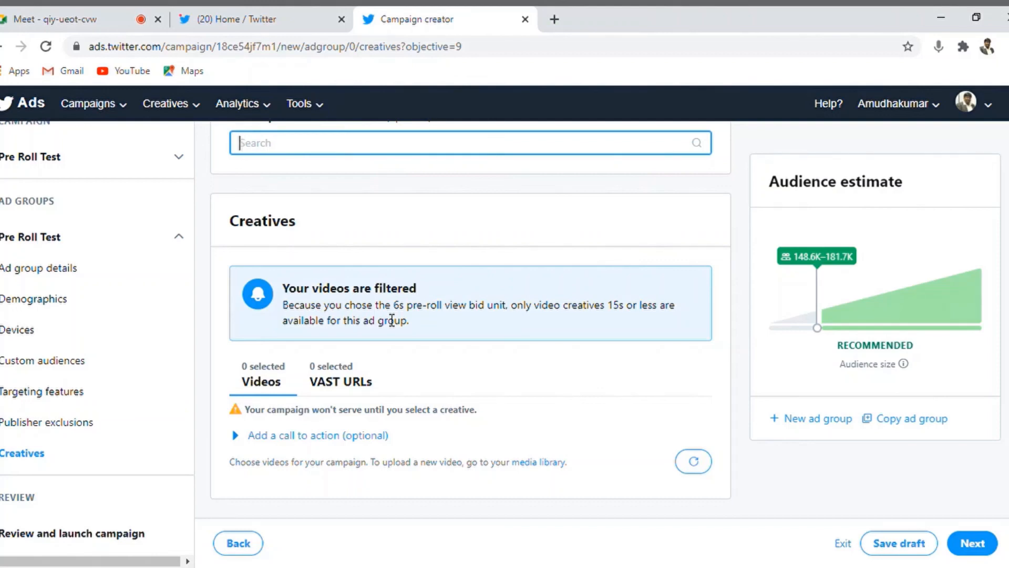
pyautogui.click(332, 393)
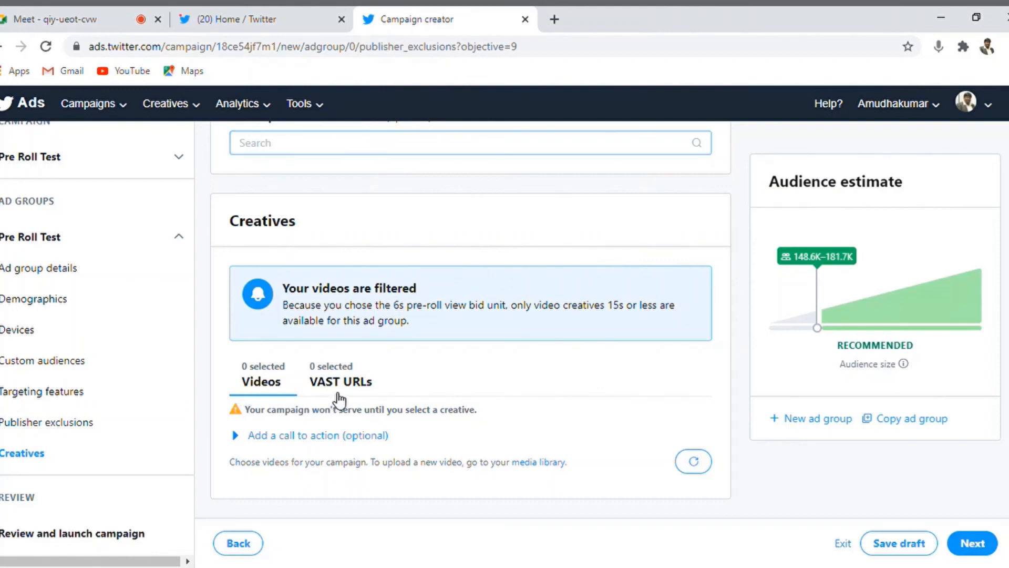
pyautogui.click(269, 414)
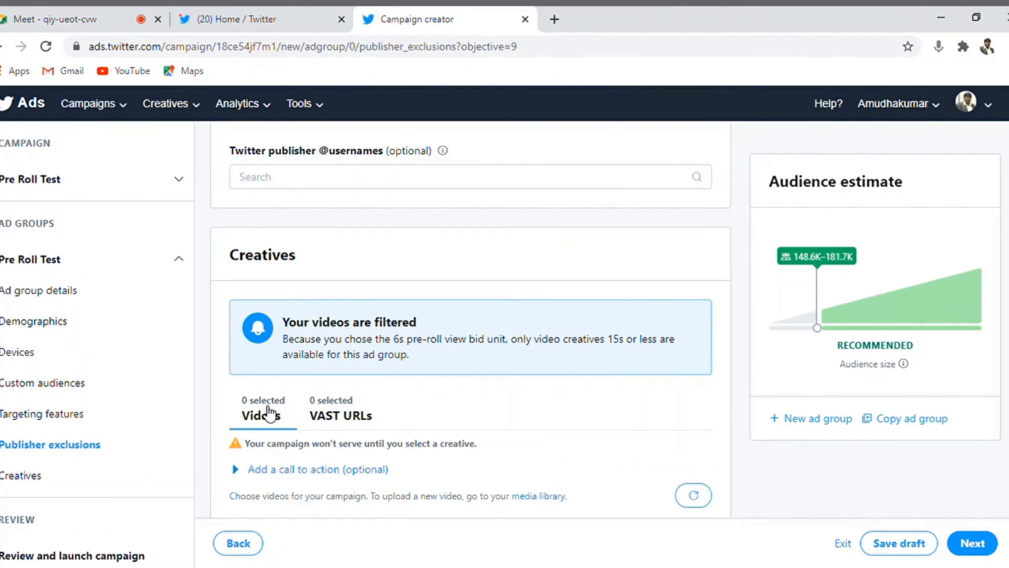
pyautogui.doubleClick(622, 345)
pyautogui.scroll(6, 470, 320)
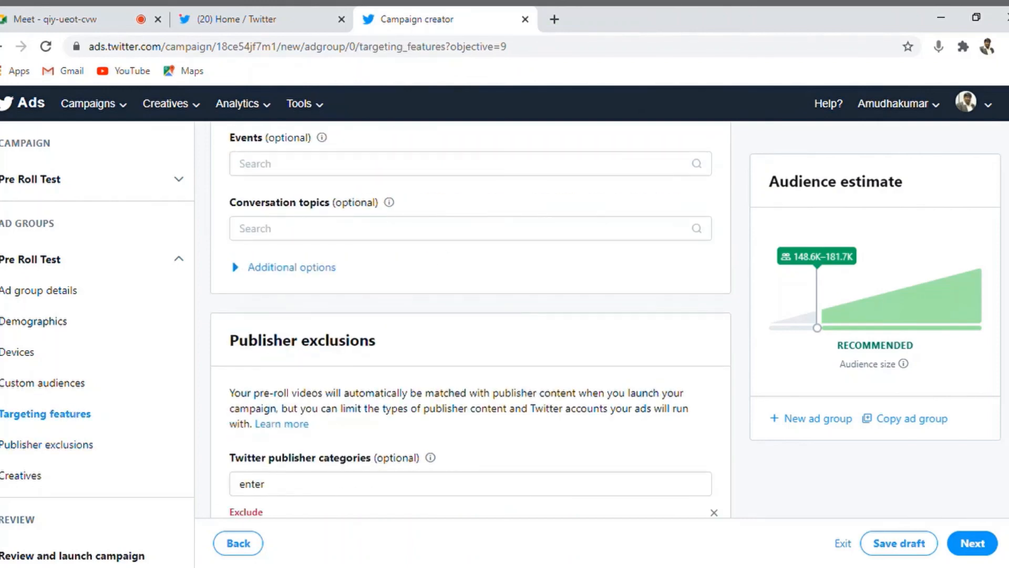
pyautogui.scroll(-6, 471, 319)
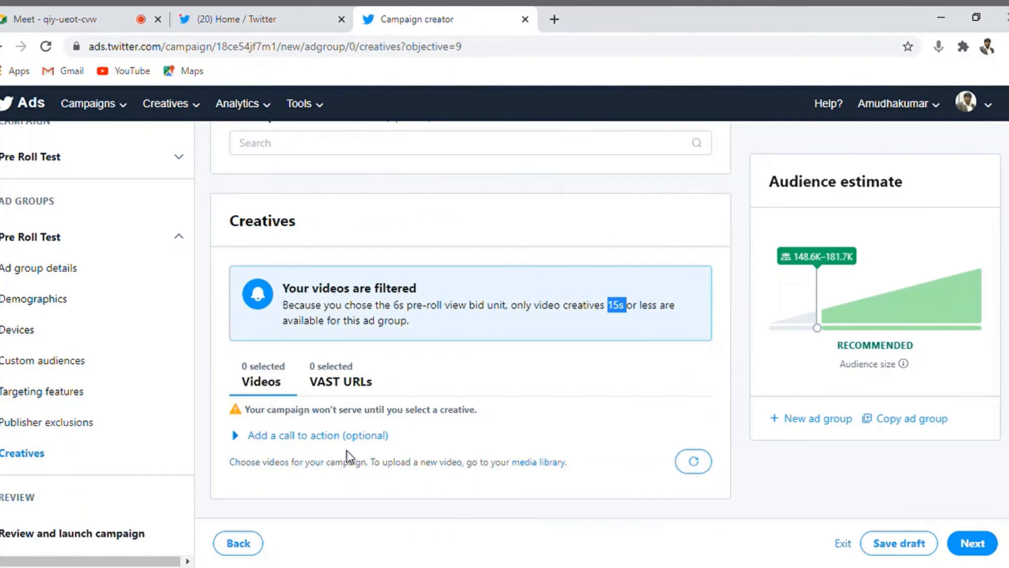
pyautogui.click(988, 549)
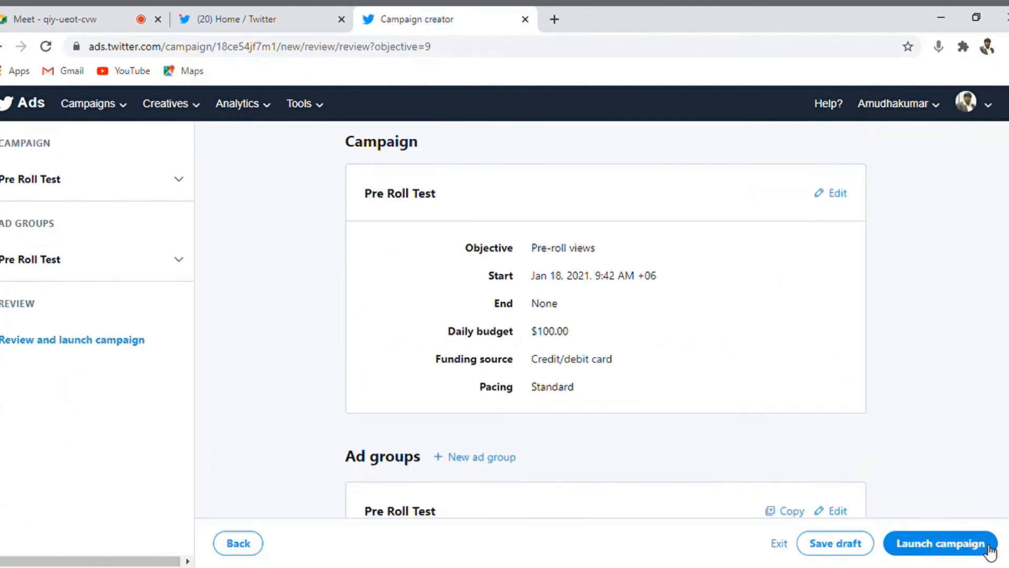
pyautogui.scroll(-6, 606, 320)
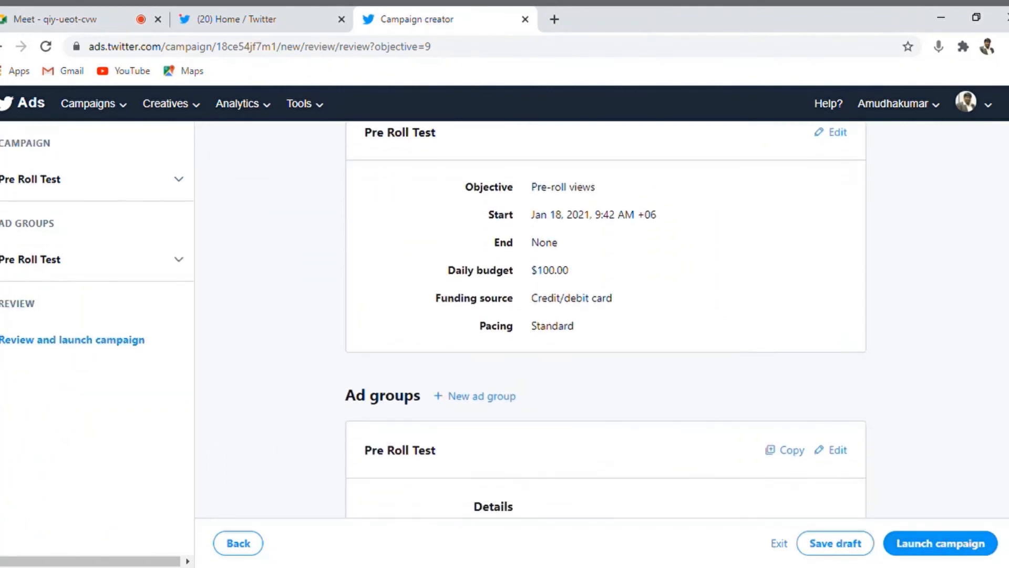
pyautogui.scroll(-2, 605, 320)
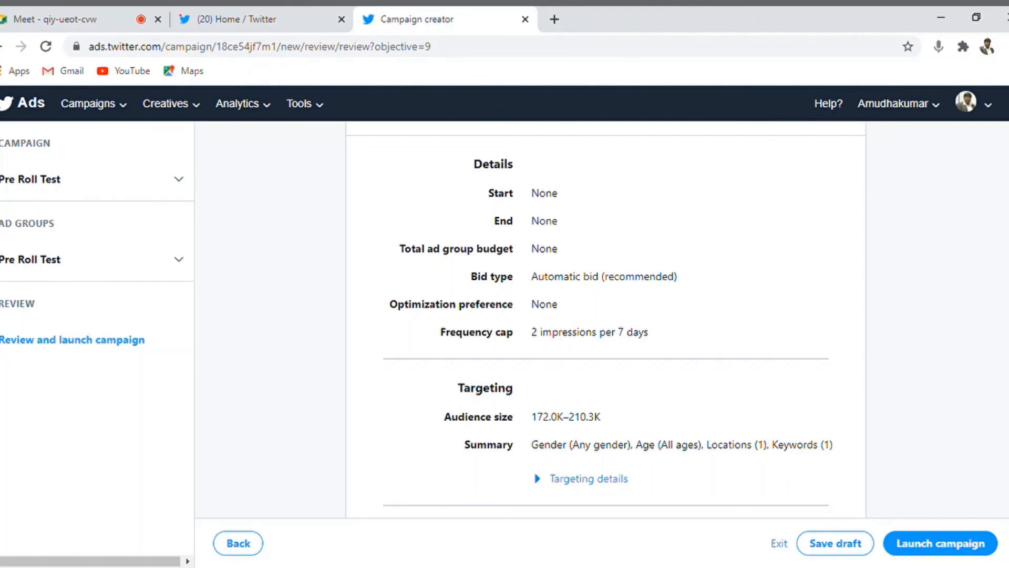
pyautogui.scroll(-3, 606, 324)
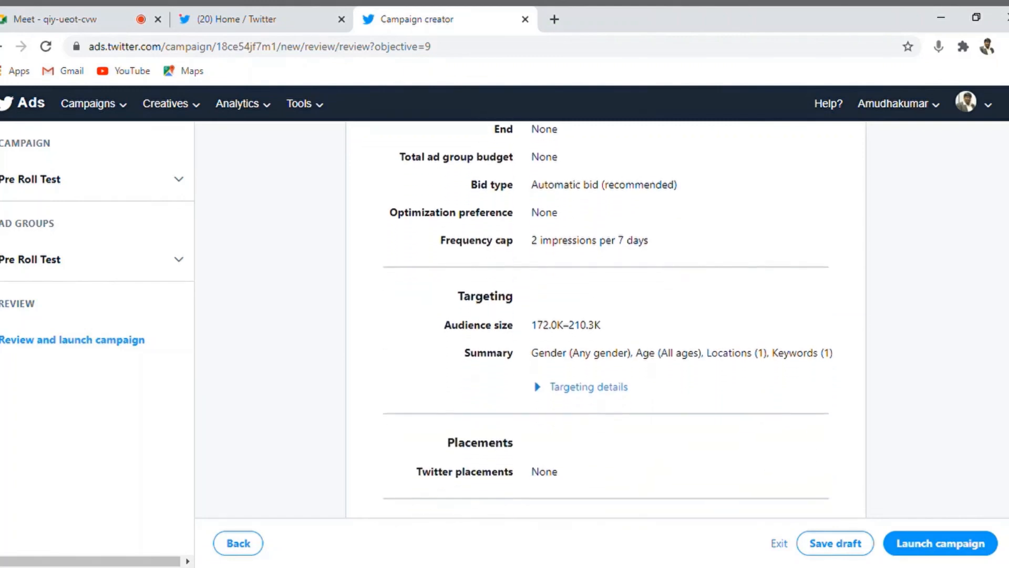
pyautogui.scroll(-1, 606, 315)
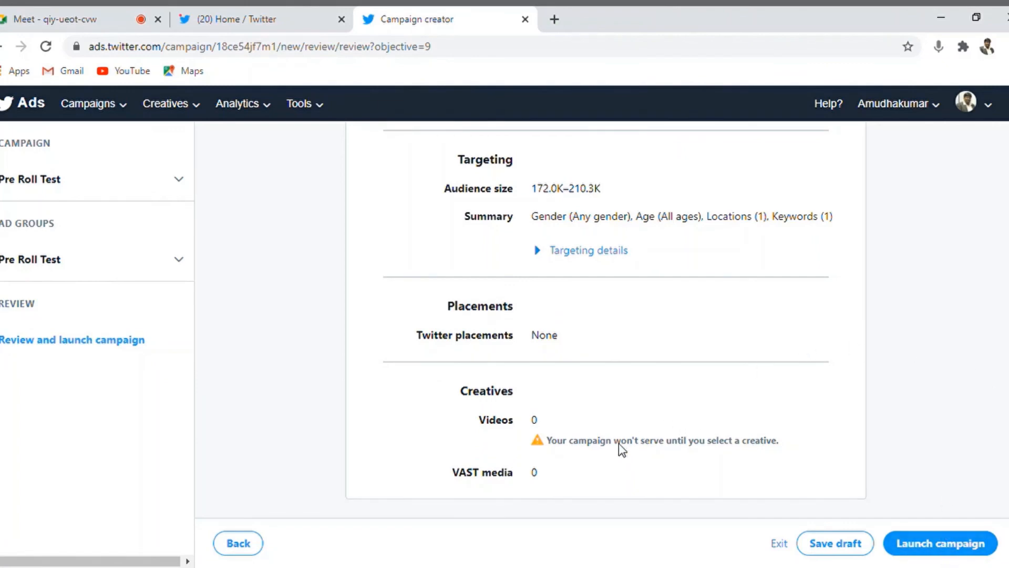
pyautogui.tripleClick(605, 440)
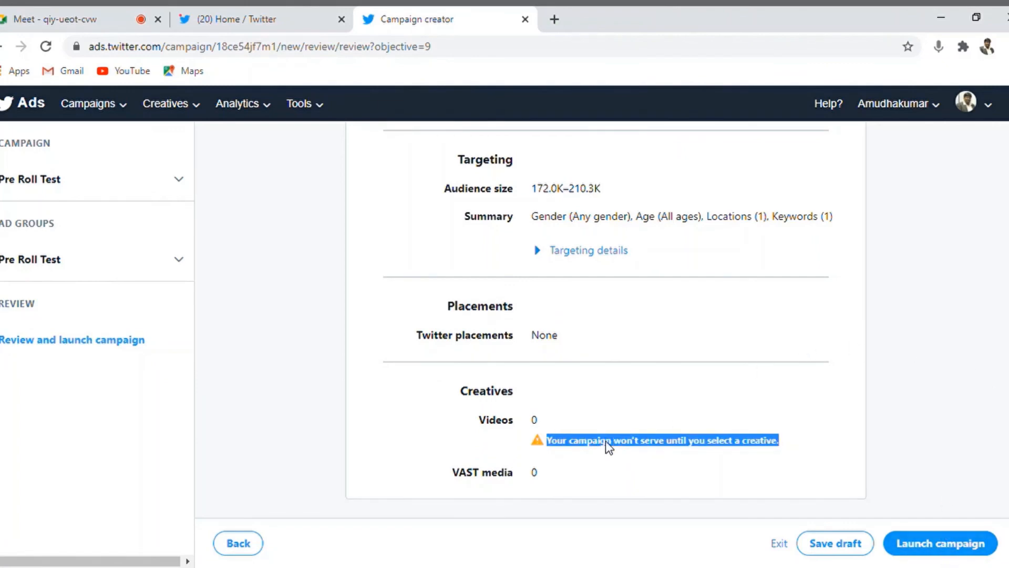
pyautogui.click(605, 440)
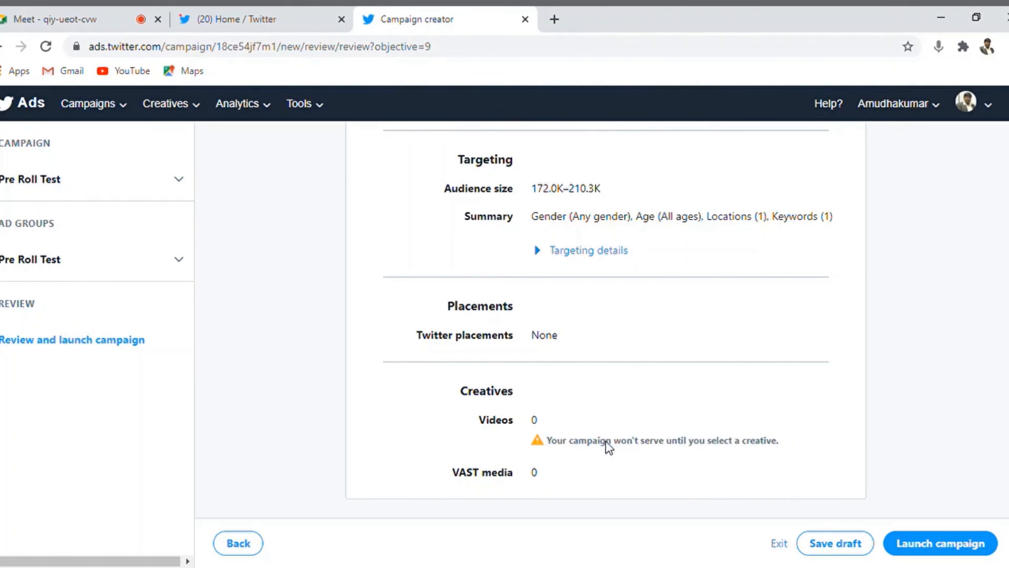